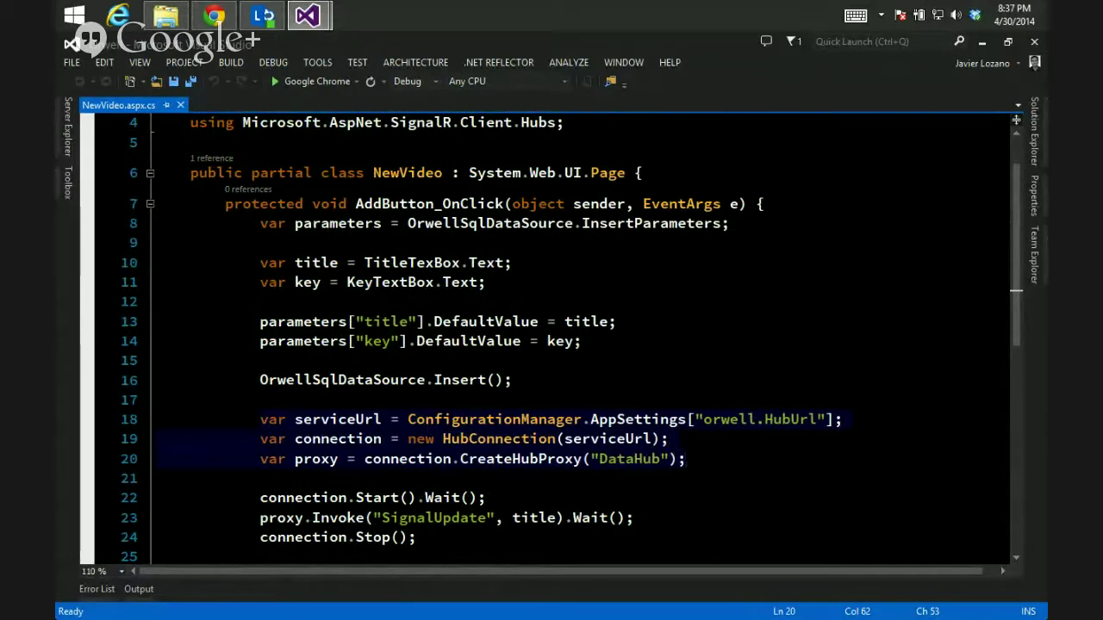
- Review the AddButton_OnClick lines that start the hub connection, invoke SignalUpdate with the title and stop the connection
scroll(754, 450, "down", 1)
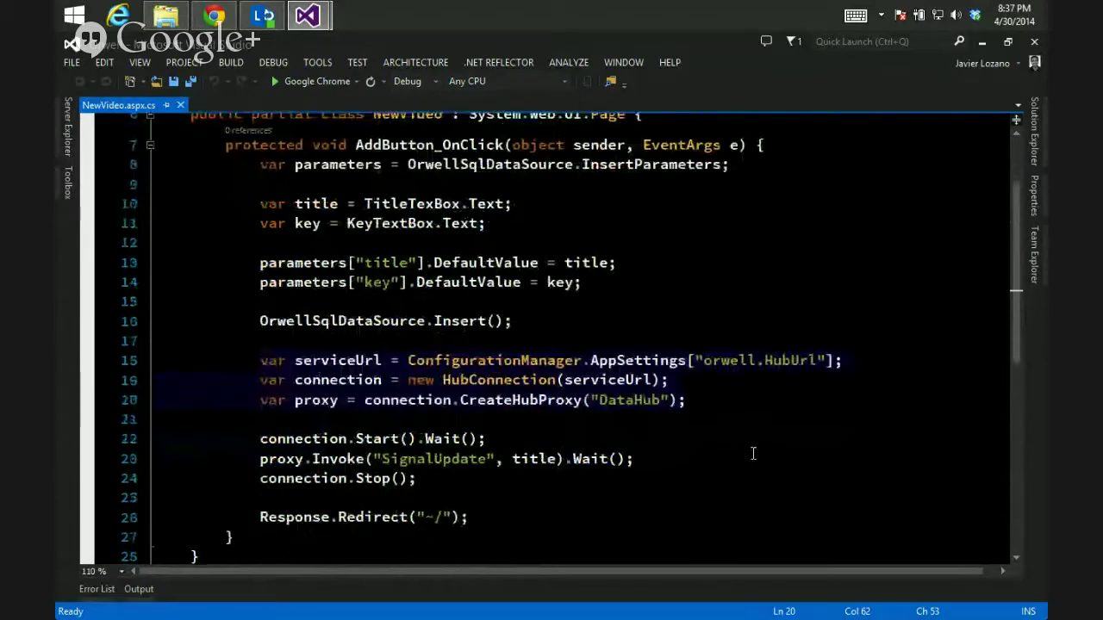
left_click(339, 441)
left_click(636, 459)
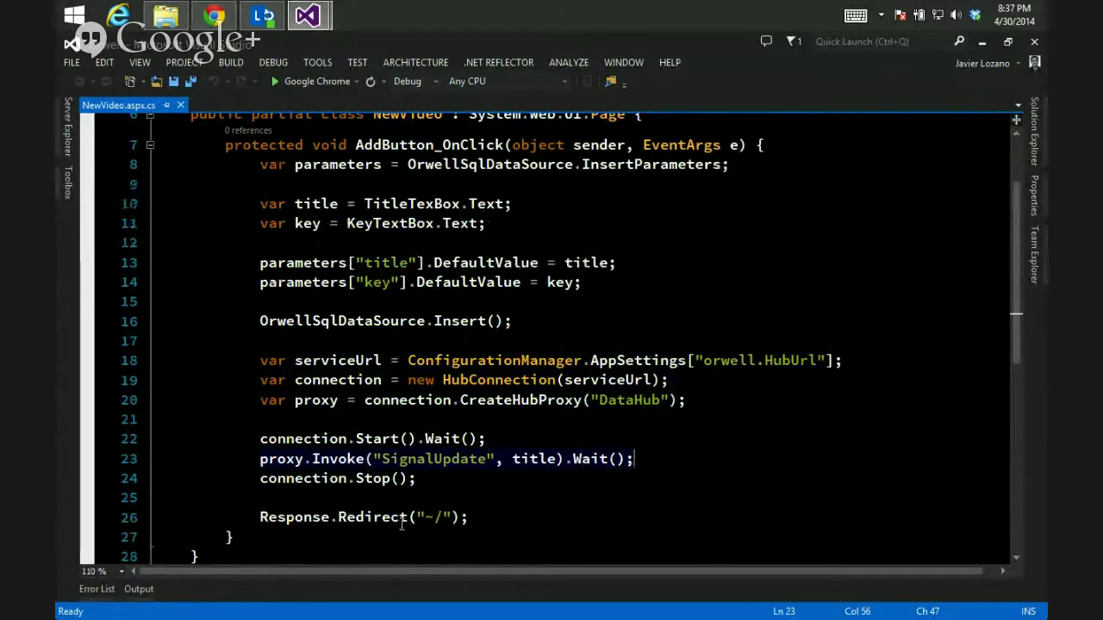
left_click(367, 478)
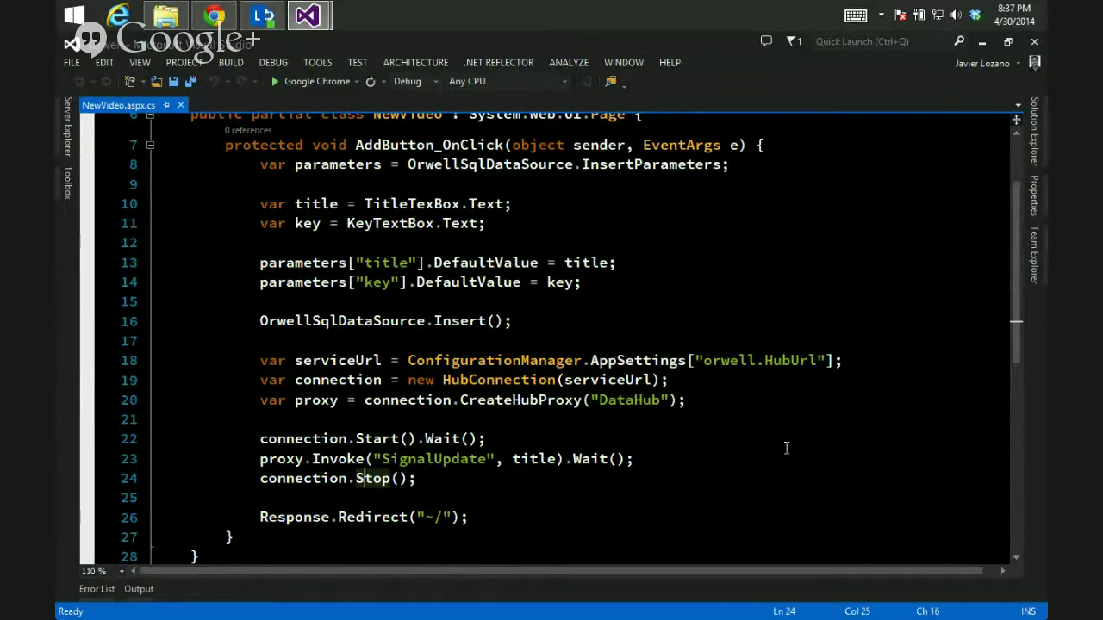
- Open the DataManager project's Web.config and examine the enlarged orwell.ServiceUrl and orwell.HubUrl entries under appSettings
left_click(1035, 129)
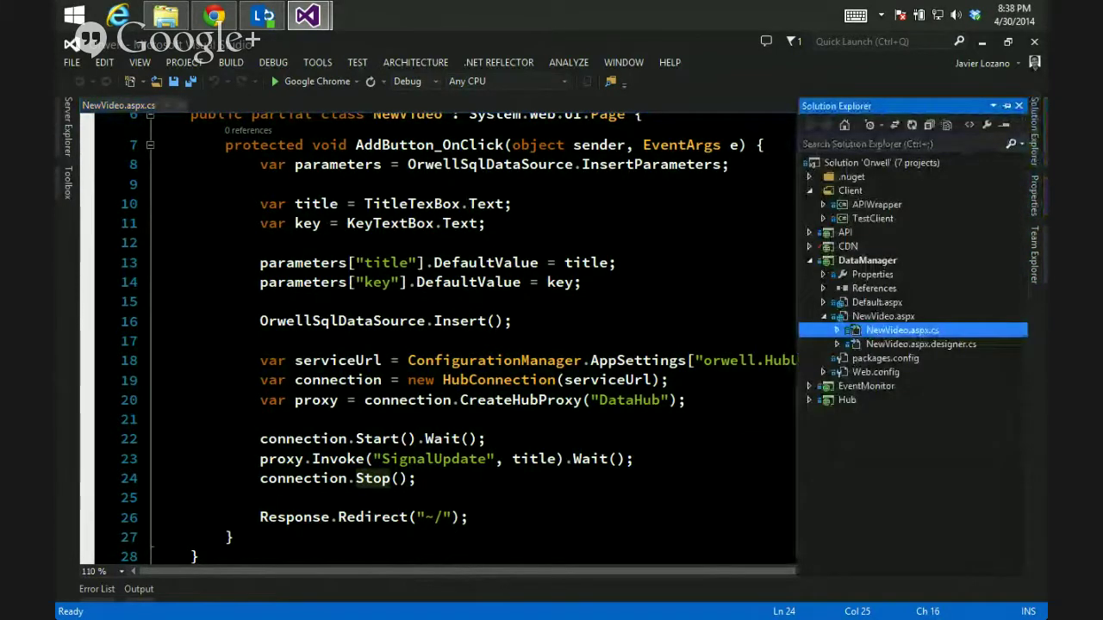
double_click(875, 371)
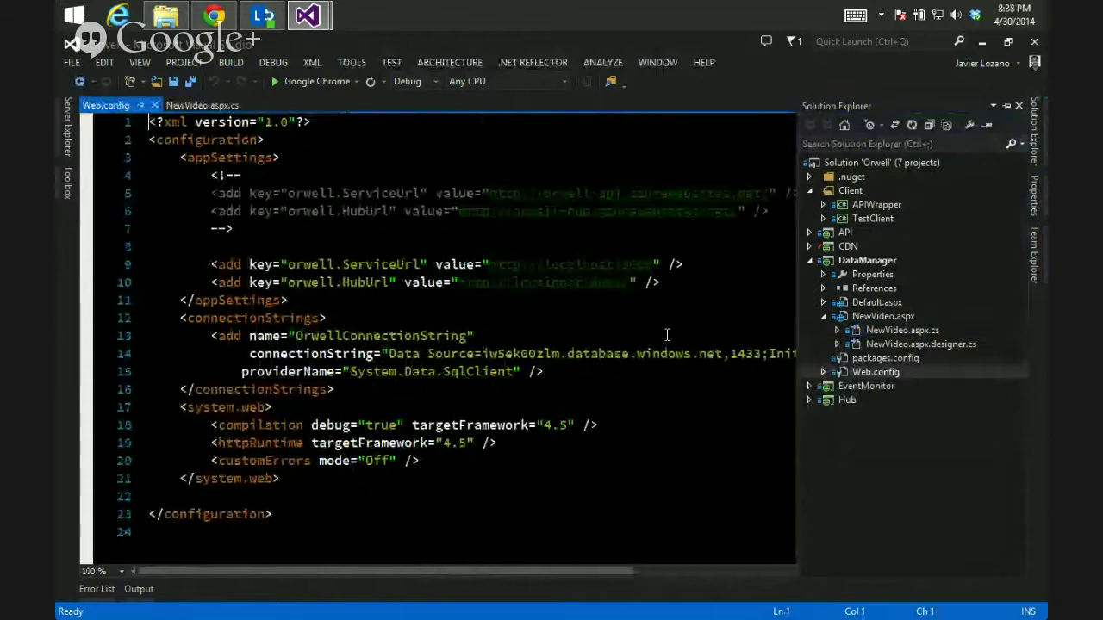
left_click(667, 335)
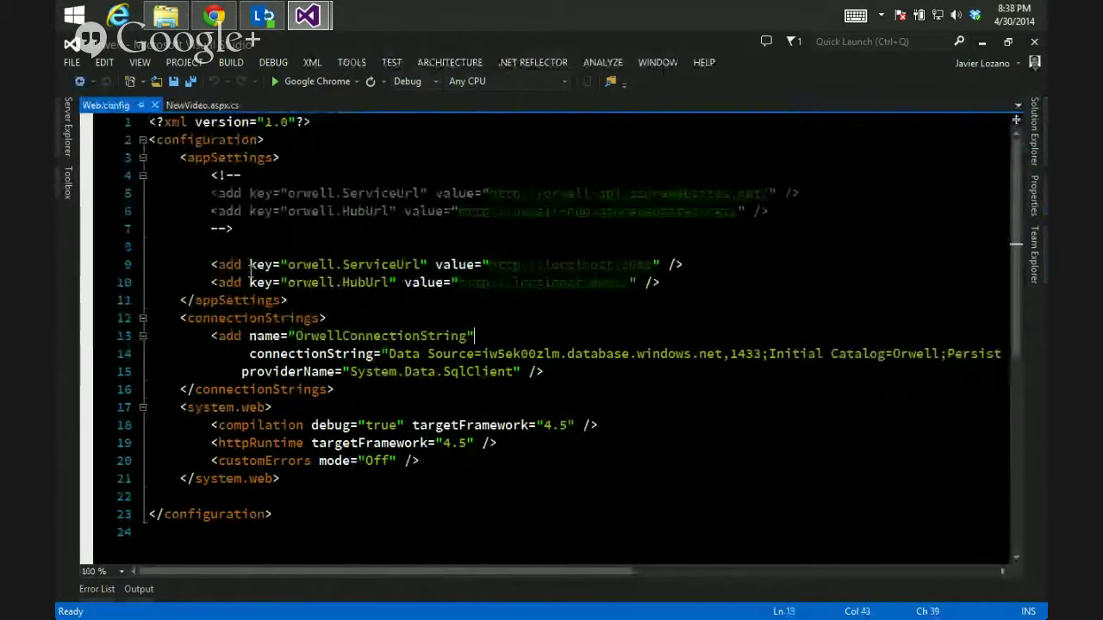
left_click_drag(148, 193, 808, 208)
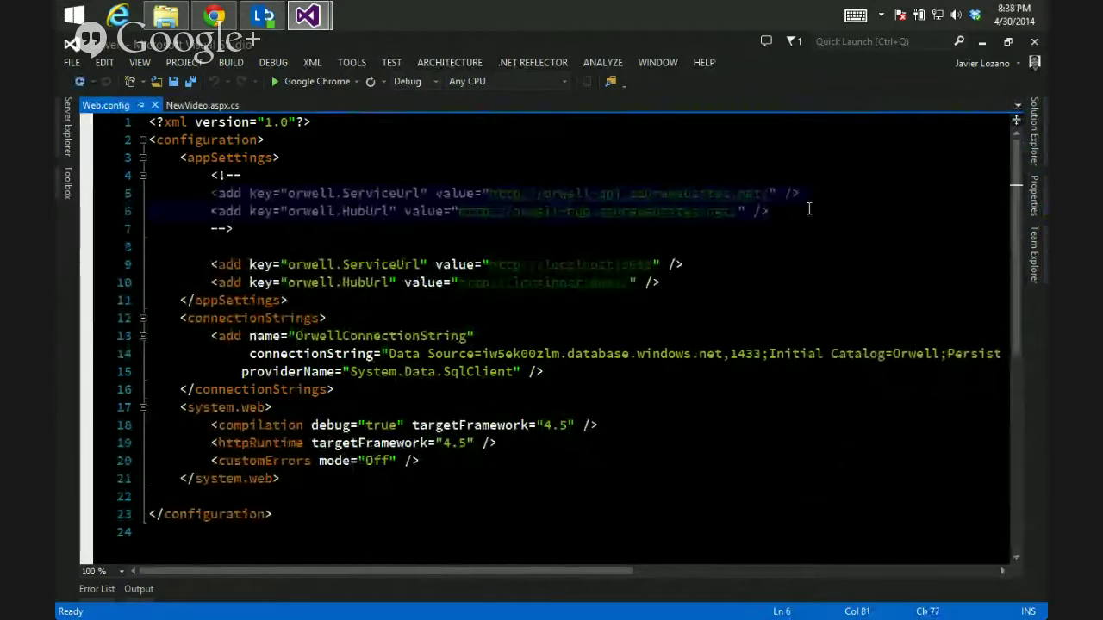
scroll(848, 263, "up", 1, "ctrl")
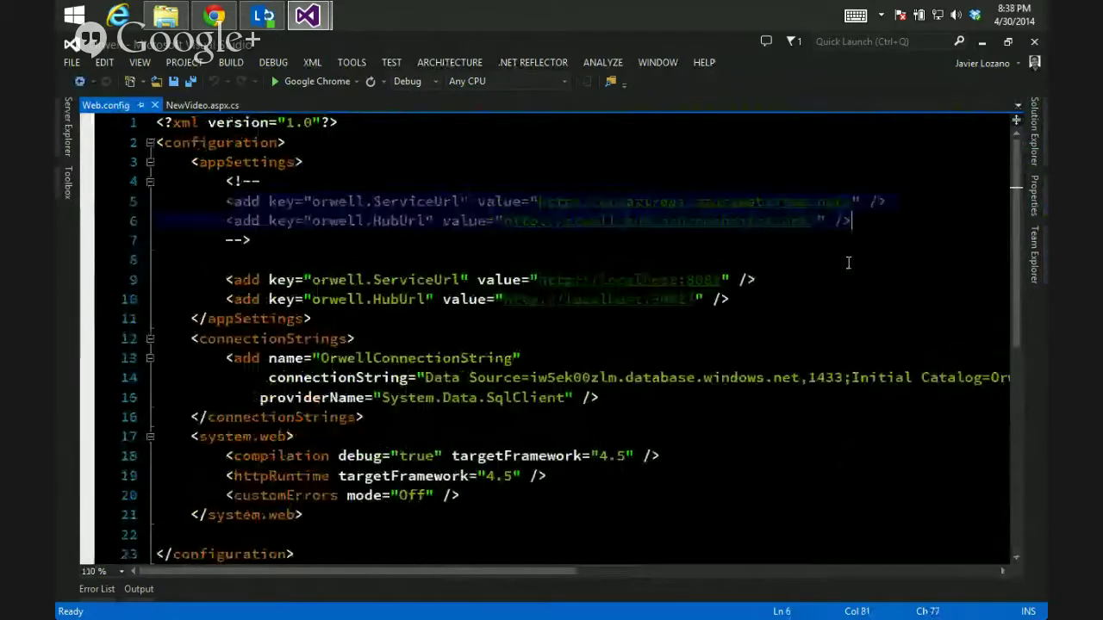
scroll(848, 262, "up", 3, "ctrl")
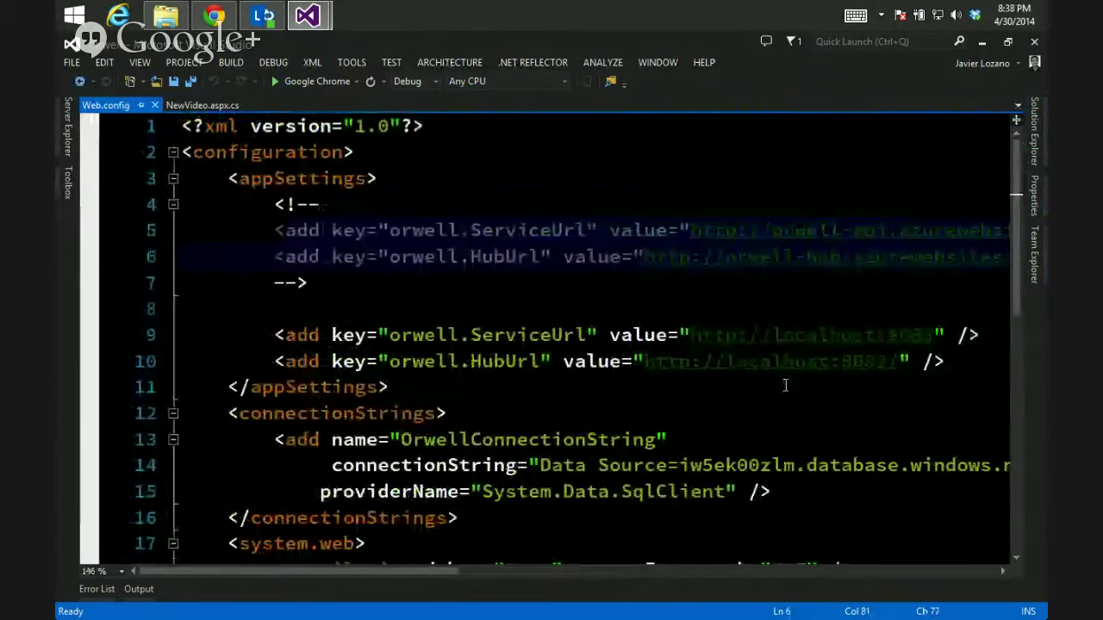
scroll(785, 386, "right", 3)
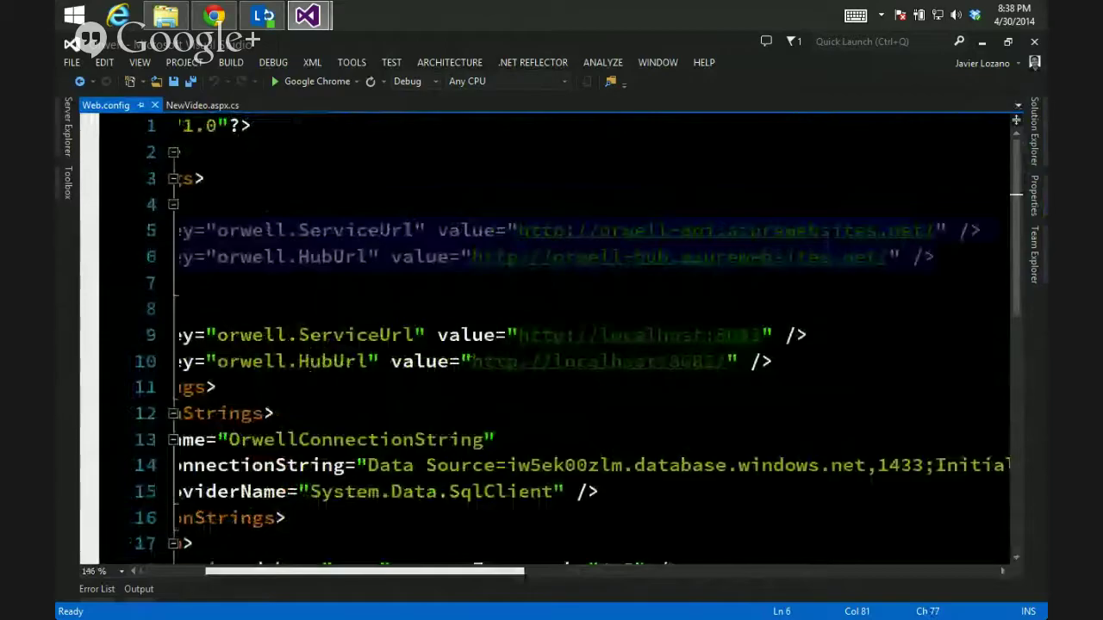
scroll(717, 276, "right", 2)
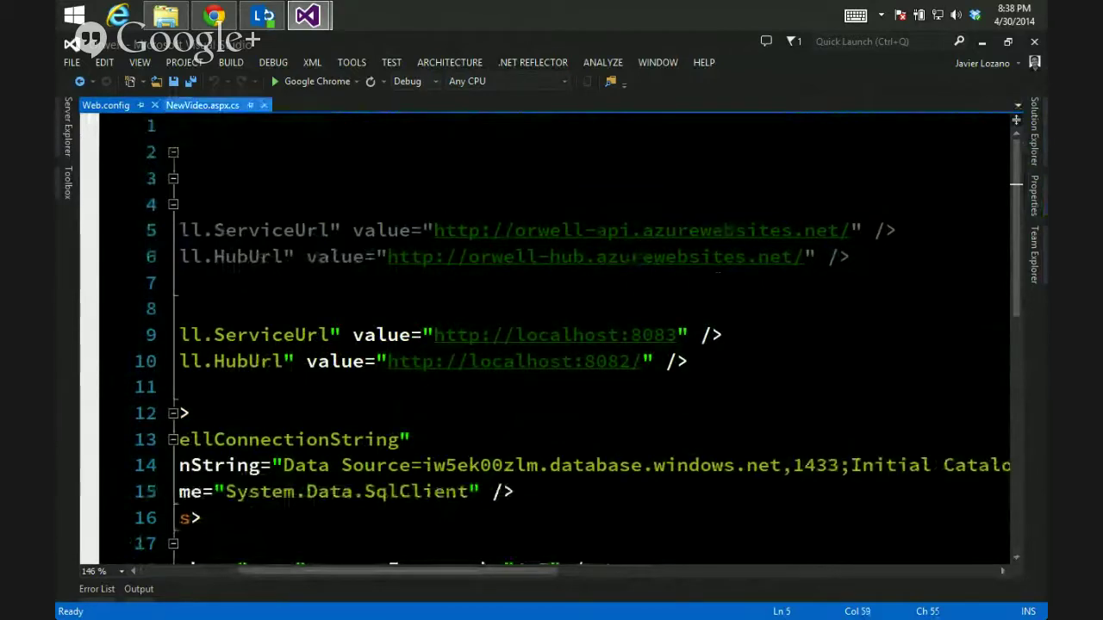
- Return to NewVideo.aspx.cs to check the DataHub proxy name, and open DataHub.cs from the Hub project
left_click(202, 104)
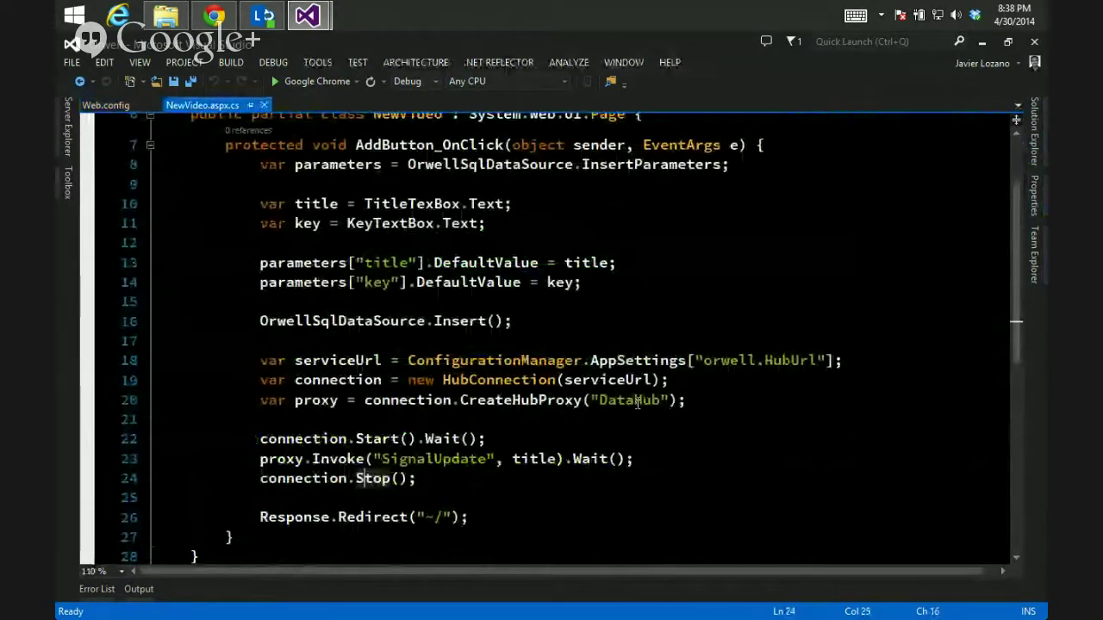
left_click(660, 400)
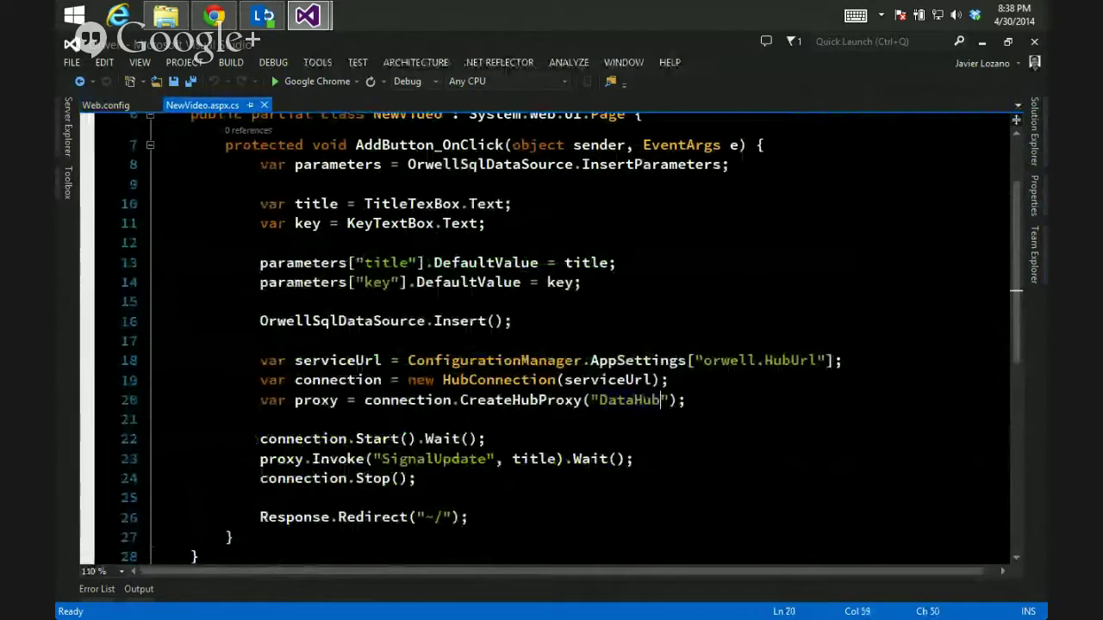
key("ctrl+alt+l")
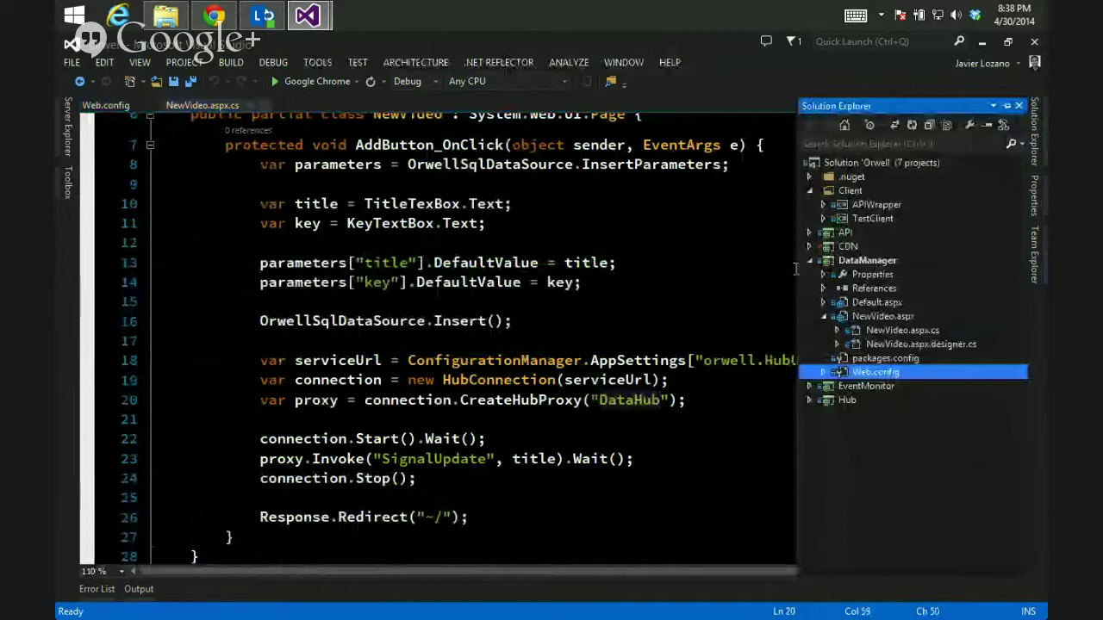
left_click(809, 399)
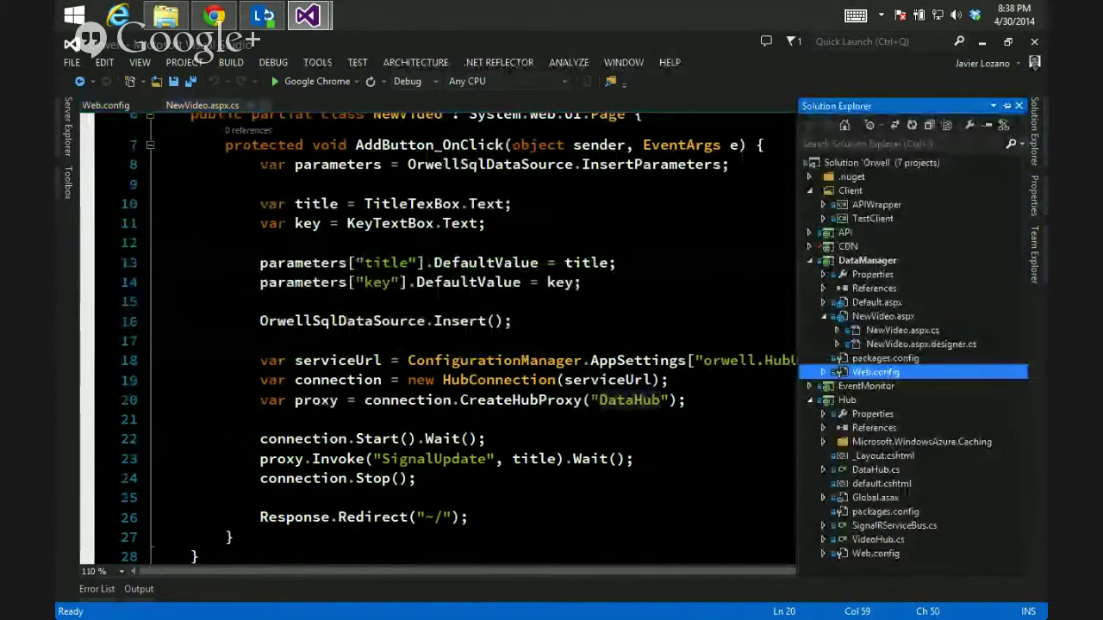
double_click(876, 470)
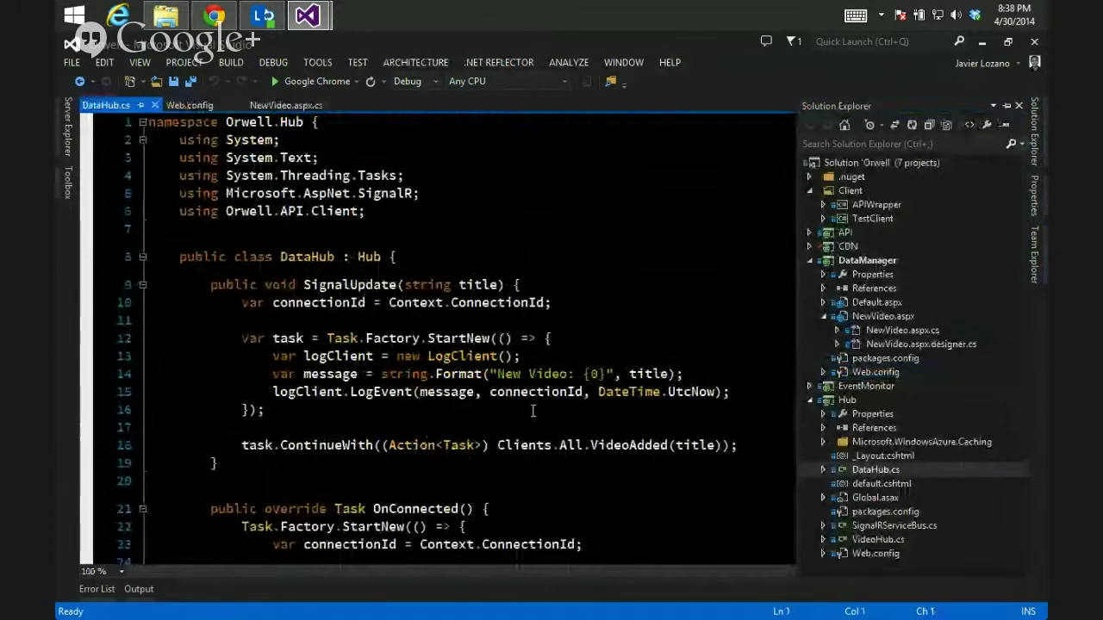
- Enlarge the DataHub.cs code and examine the SignalUpdate method with its logging task and VideoAdded client call
left_click(533, 411)
scroll(666, 440, "up", 1)
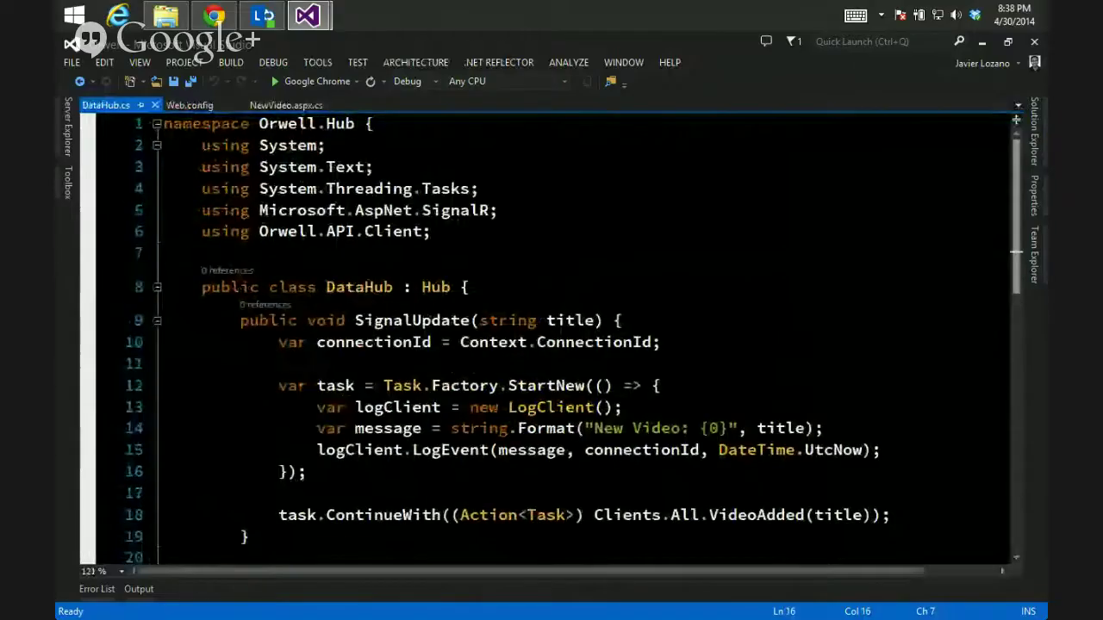
scroll(666, 440, "up", 1)
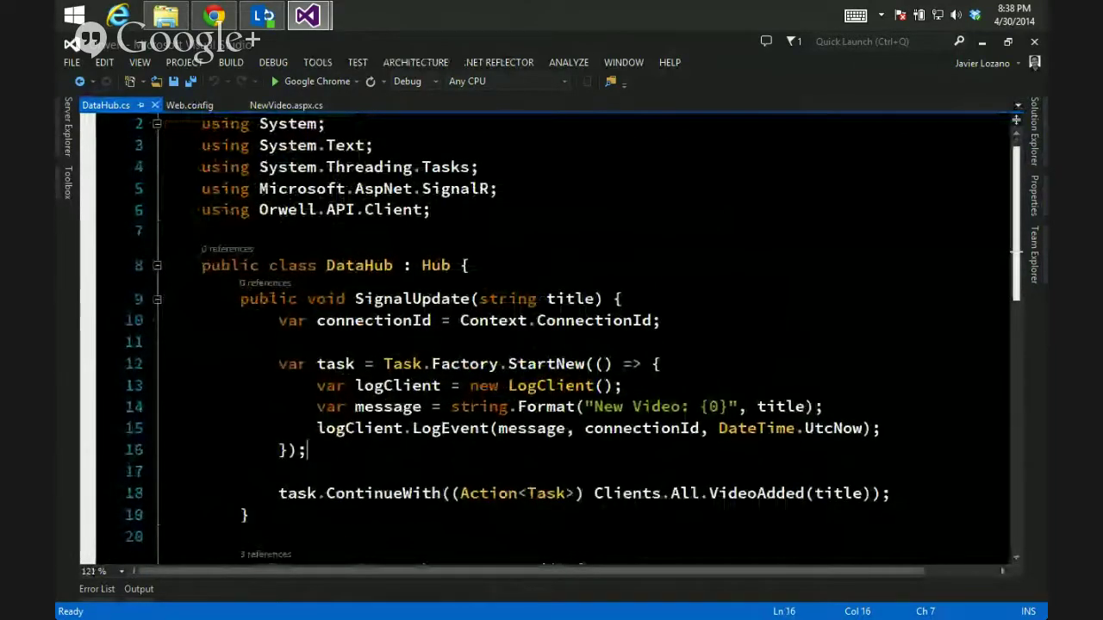
scroll(545, 341, "down", 1)
left_click(471, 233)
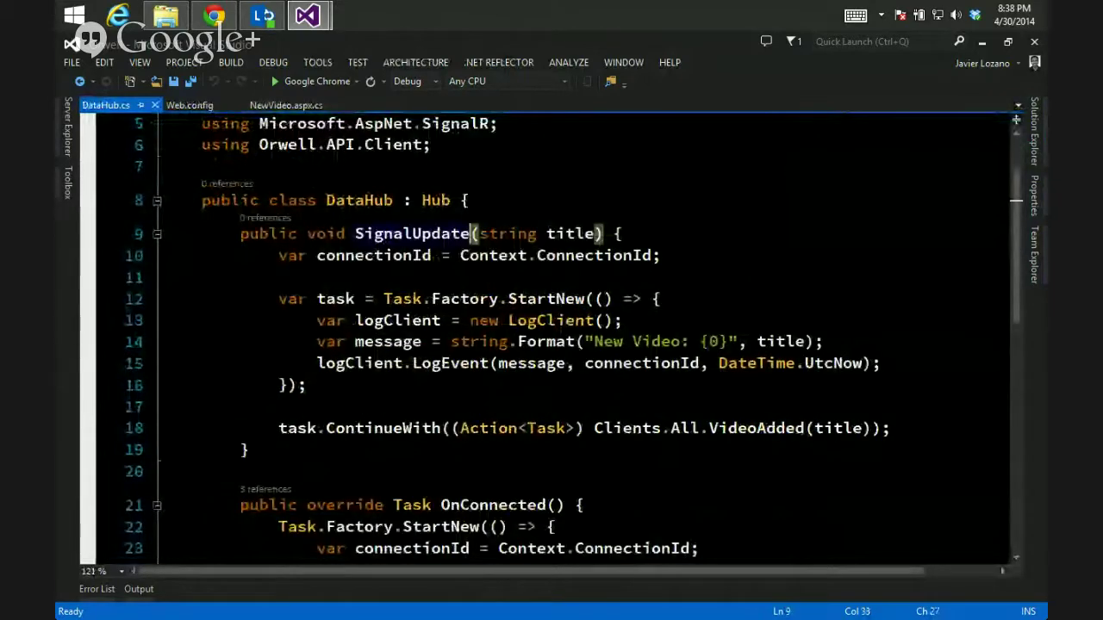
left_click(442, 275)
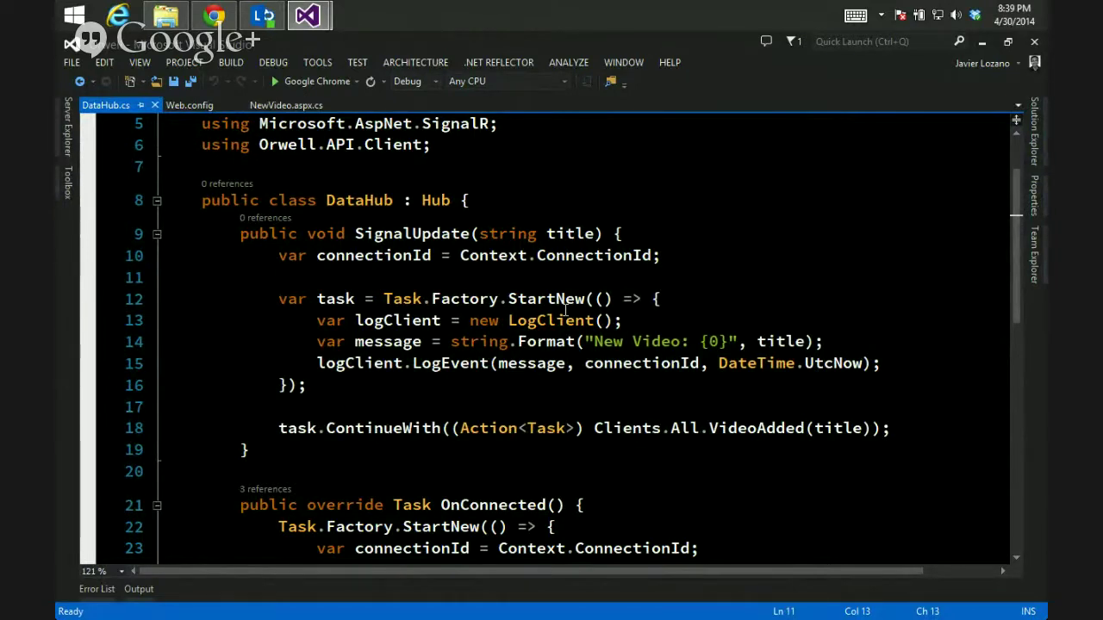
- Open VideoController.cs from the Controllers folder of the API project
left_click(1034, 129)
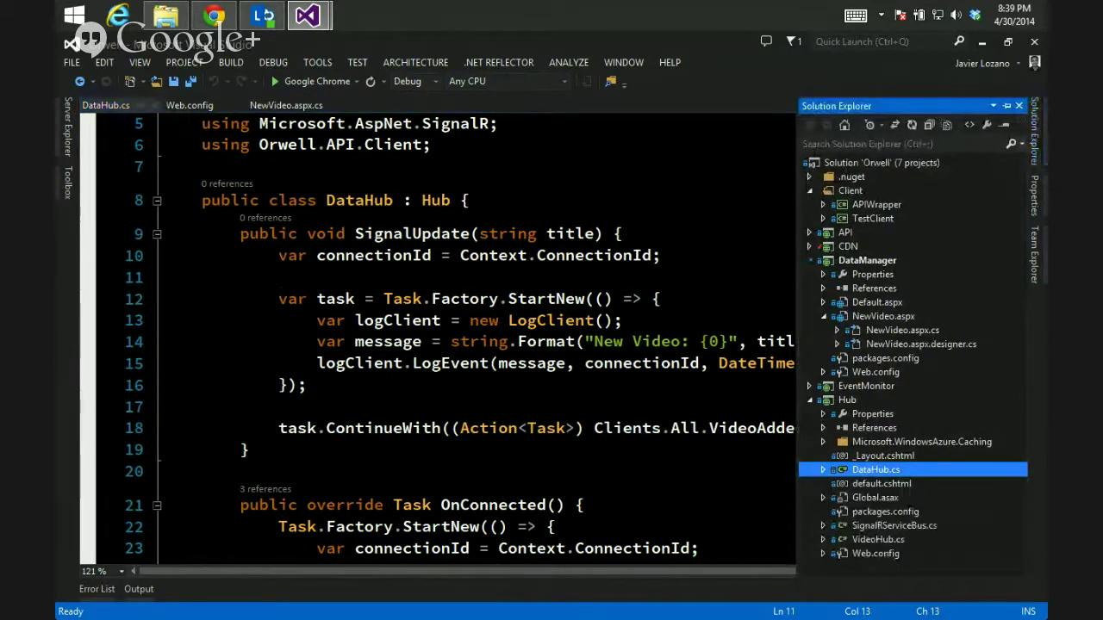
left_click(809, 233)
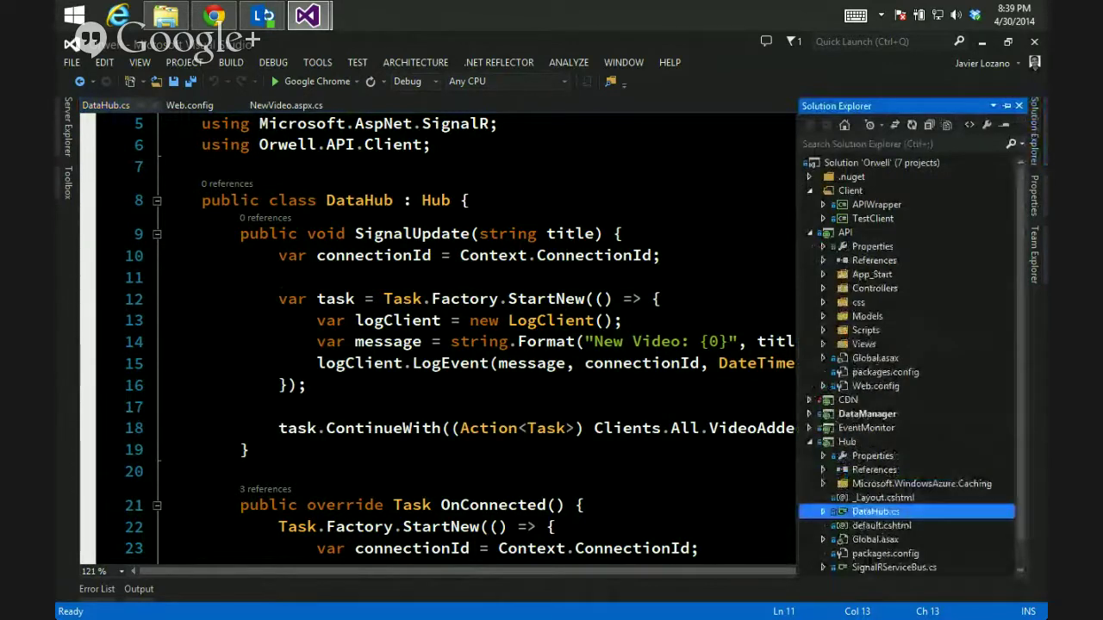
left_click(823, 288)
left_click(903, 330)
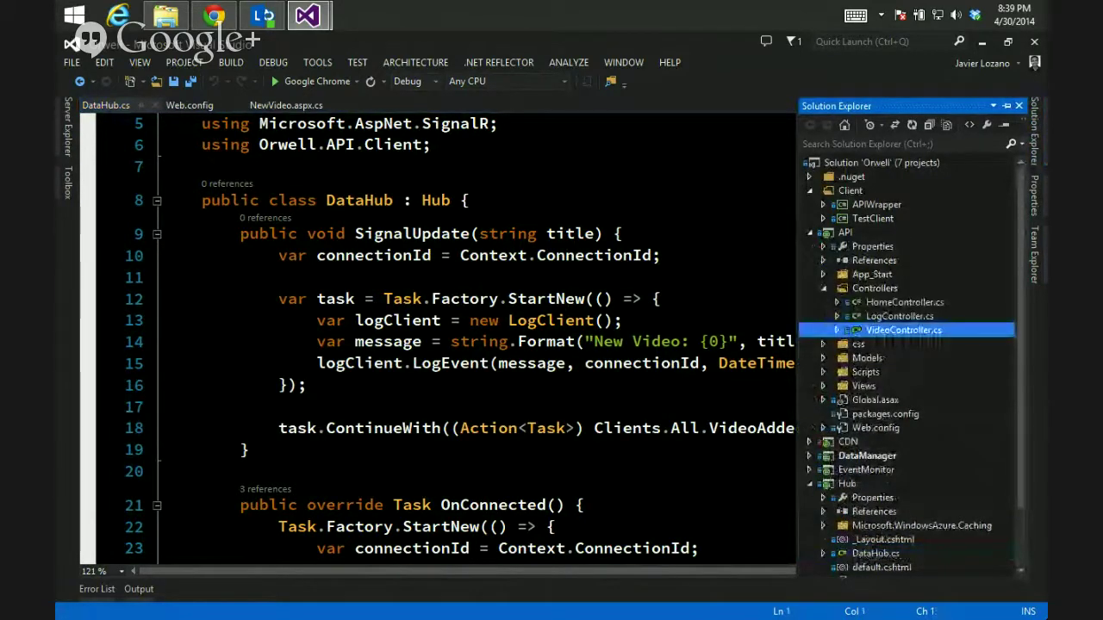
key("Return")
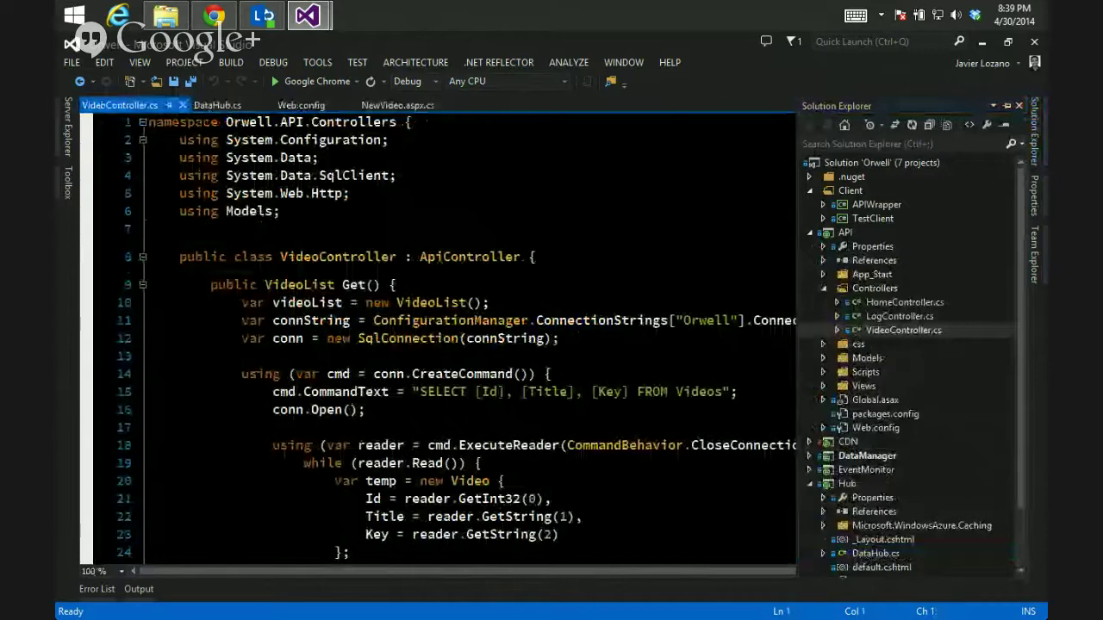
- Examine the VideoController Get method, including its connection string, SQL query and the reader loop that fills the video list
left_click(759, 321)
scroll(759, 321, "down", 1, "ctrl")
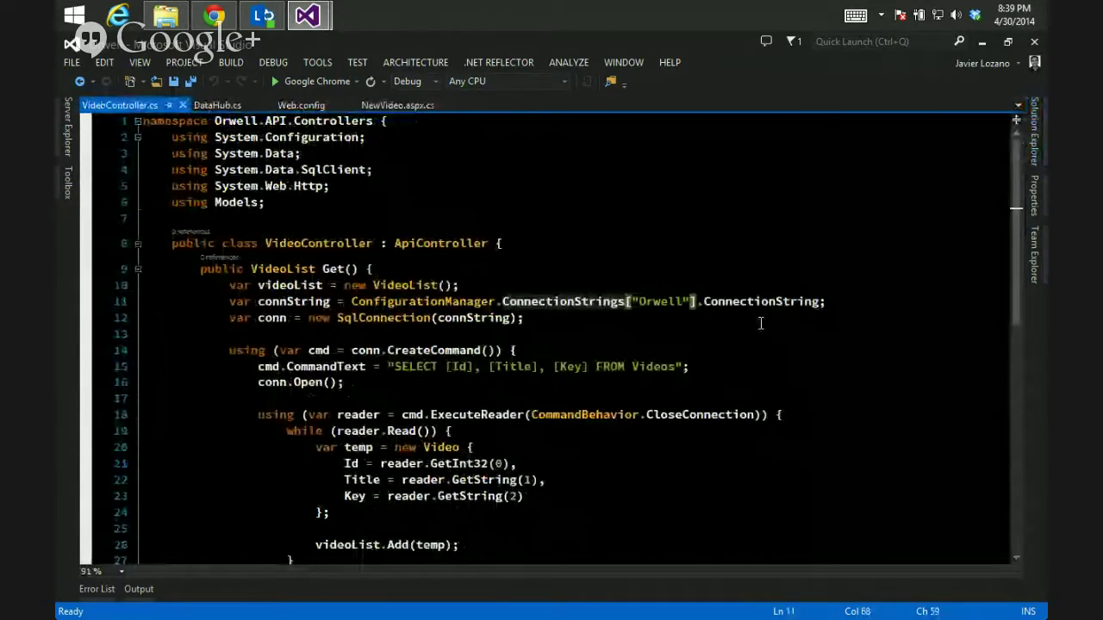
scroll(760, 323, "up", 1, "ctrl")
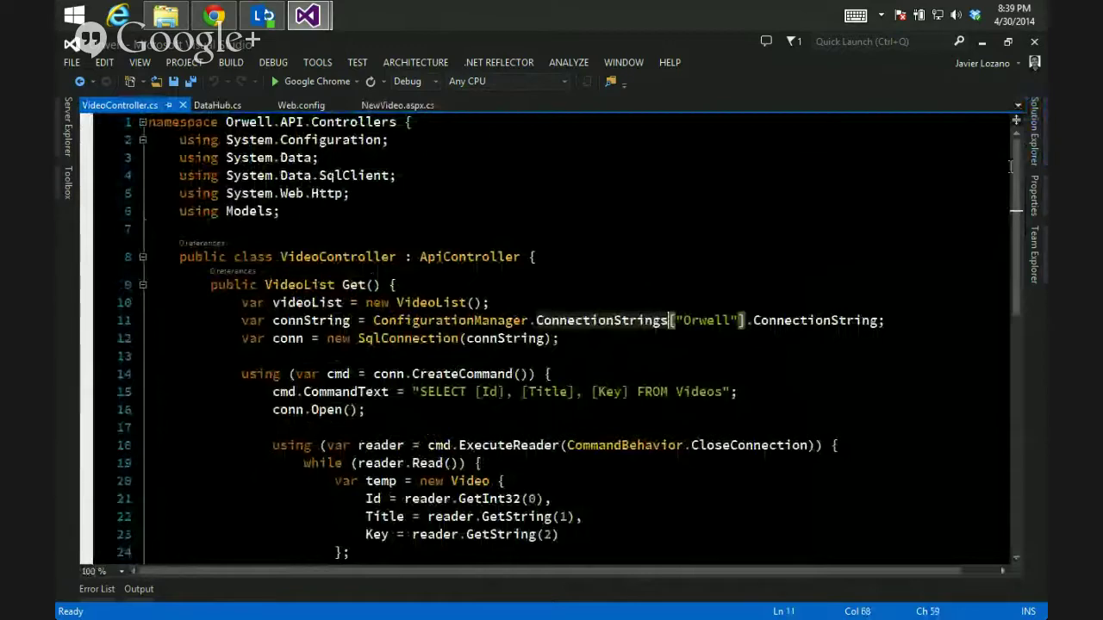
scroll(1011, 166, "down", 1)
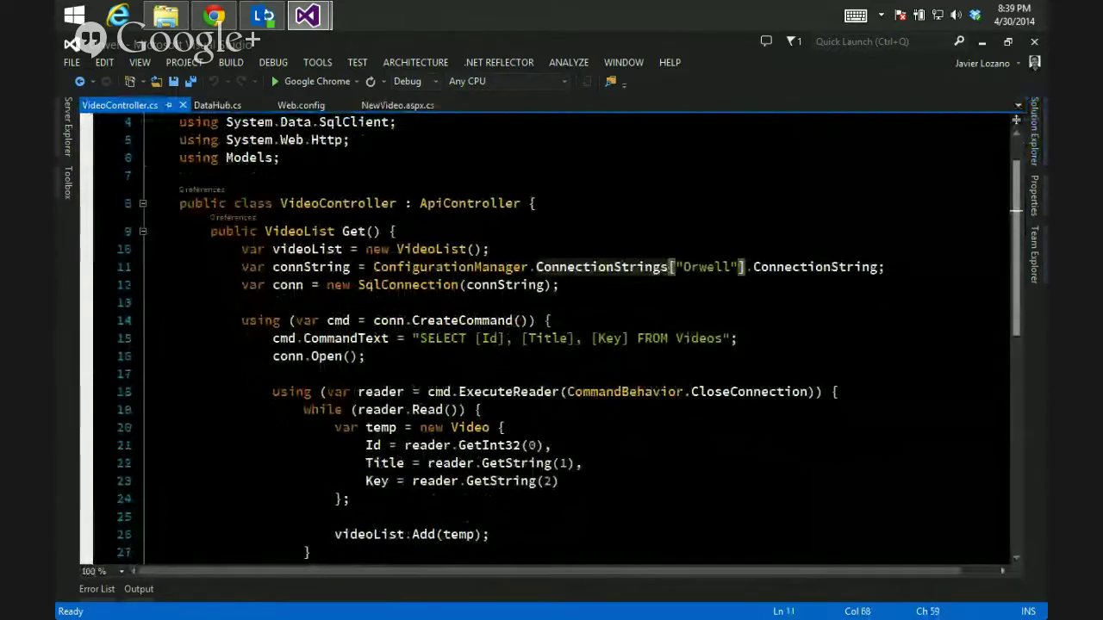
mouse_move(396, 261)
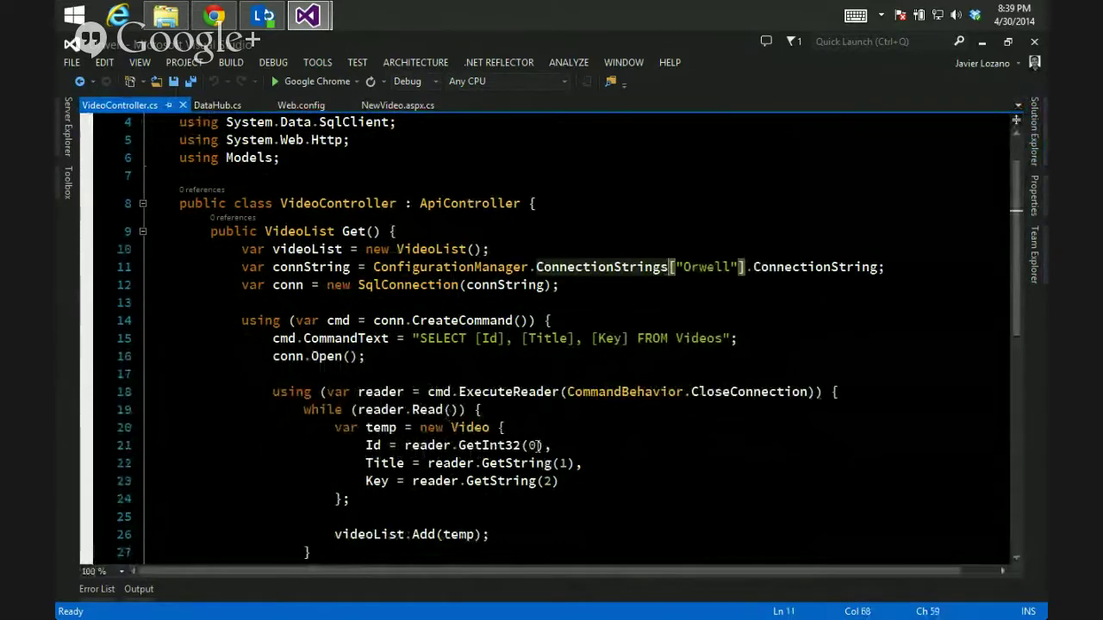
mouse_move(536, 445)
scroll(536, 445, "down", 3)
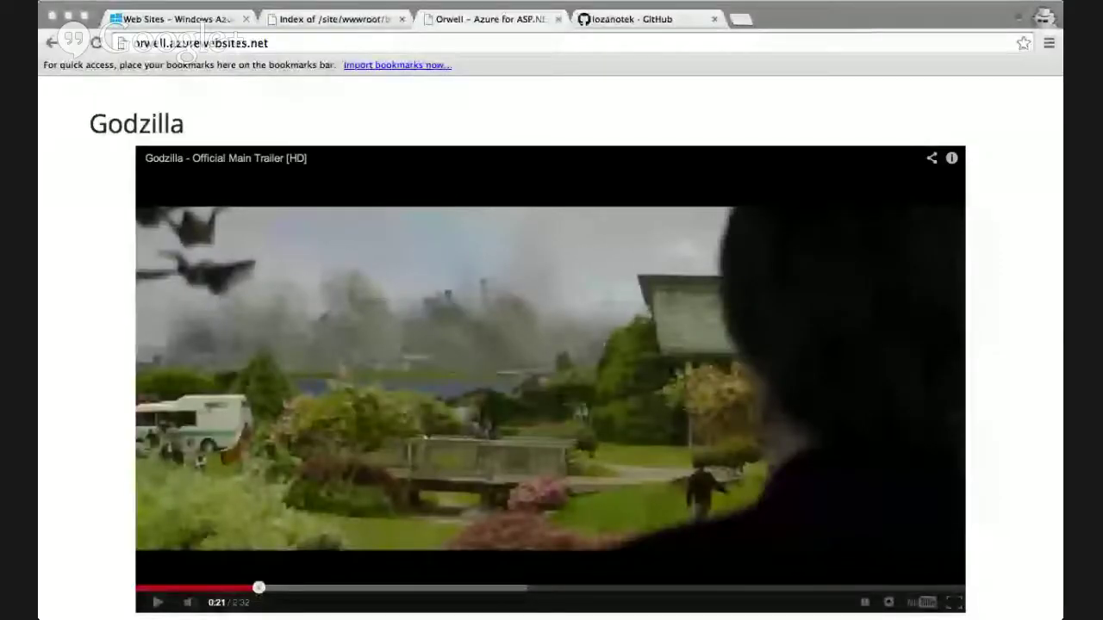
- Switch to the Azure portal in the browser and open the configuration page of the orwell-hub web site
key("super+1")
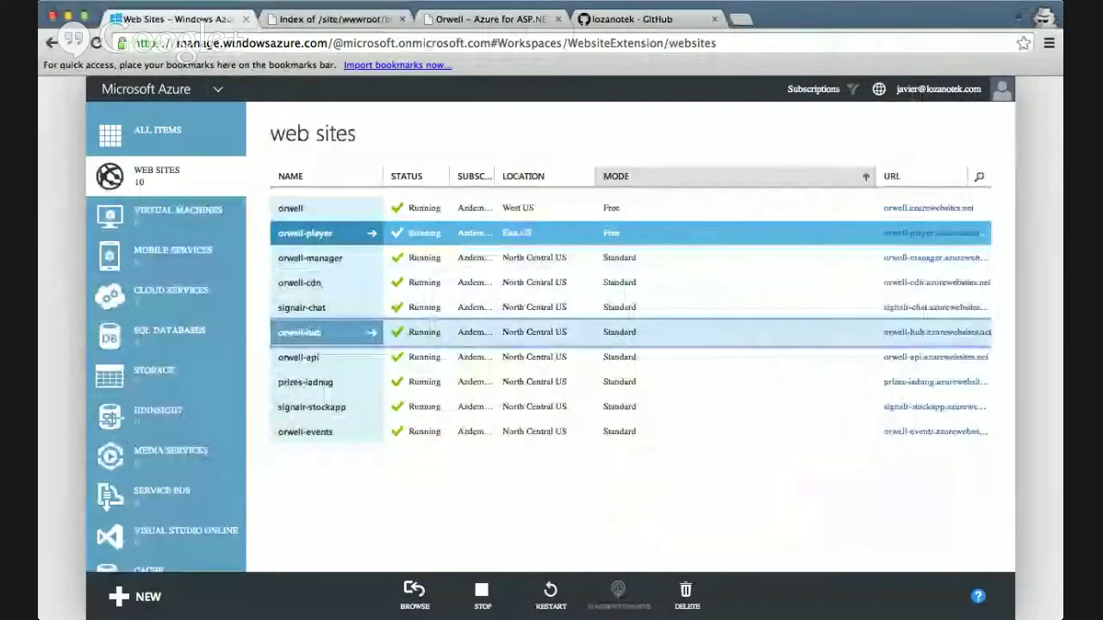
left_click(299, 331)
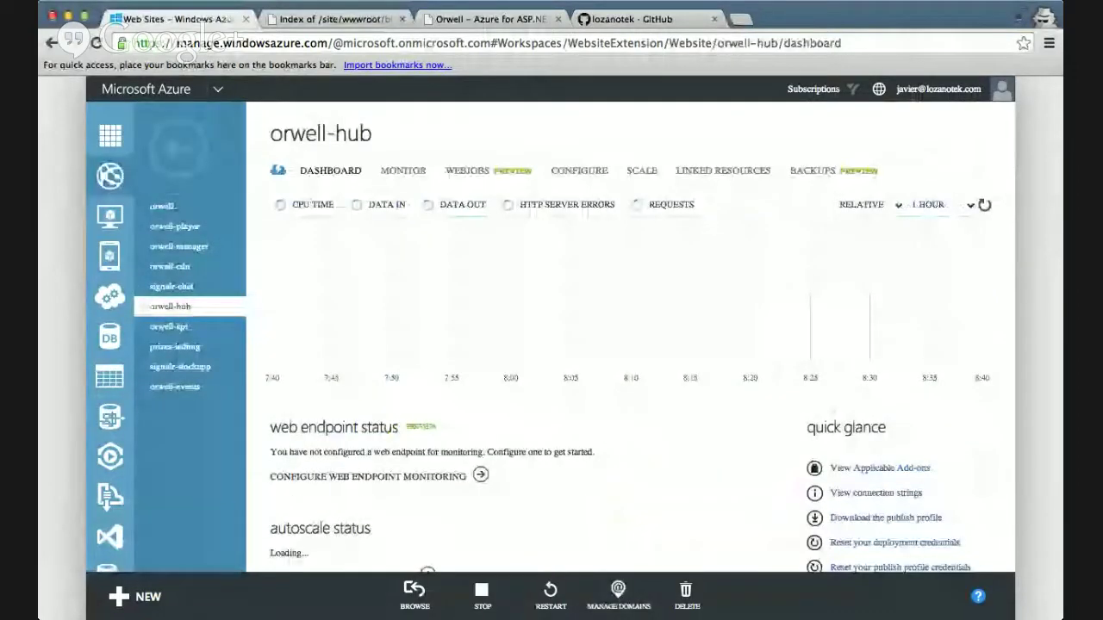
left_click(579, 170)
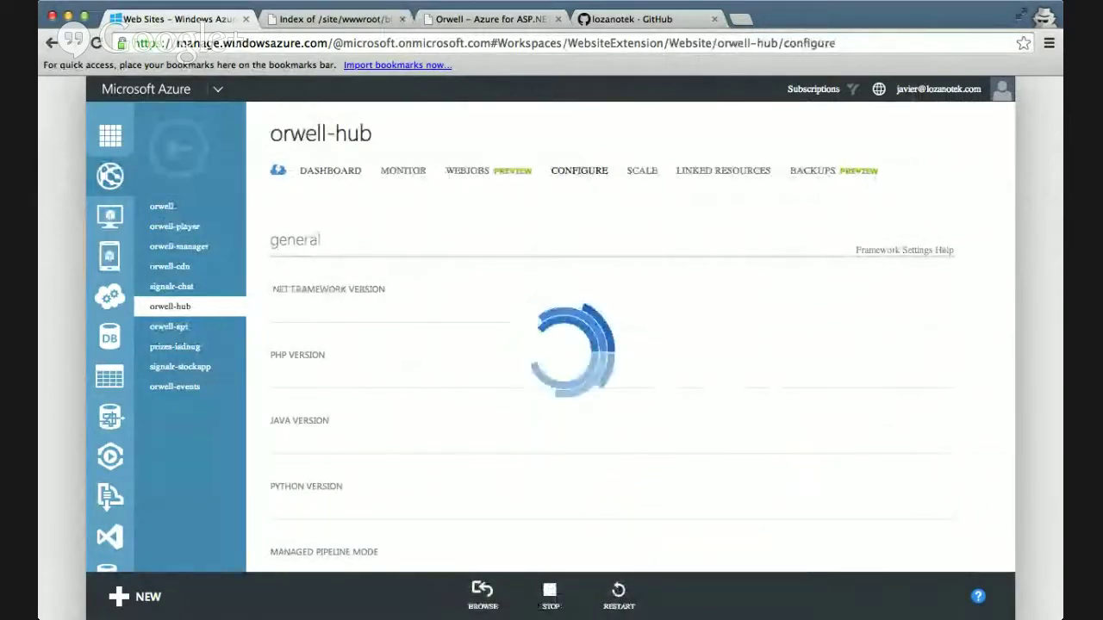
- Review orwell-hub's general settings, including the framework versions, platform, web sockets and always-on options
scroll(603, 345, "down", 1)
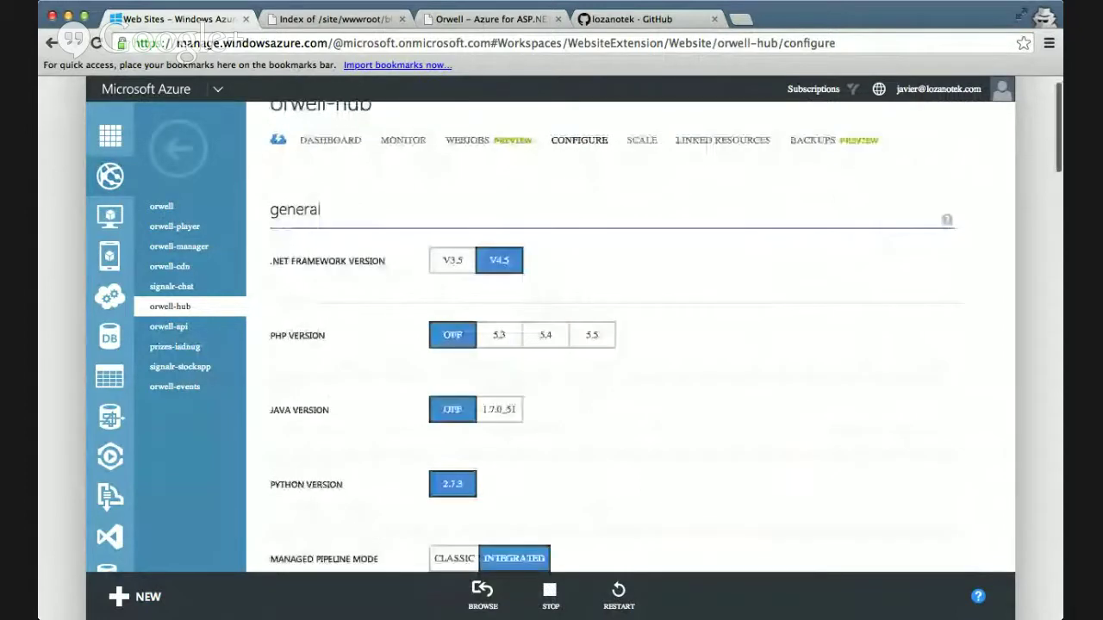
scroll(603, 345, "down", 3)
scroll(603, 344, "down", 1)
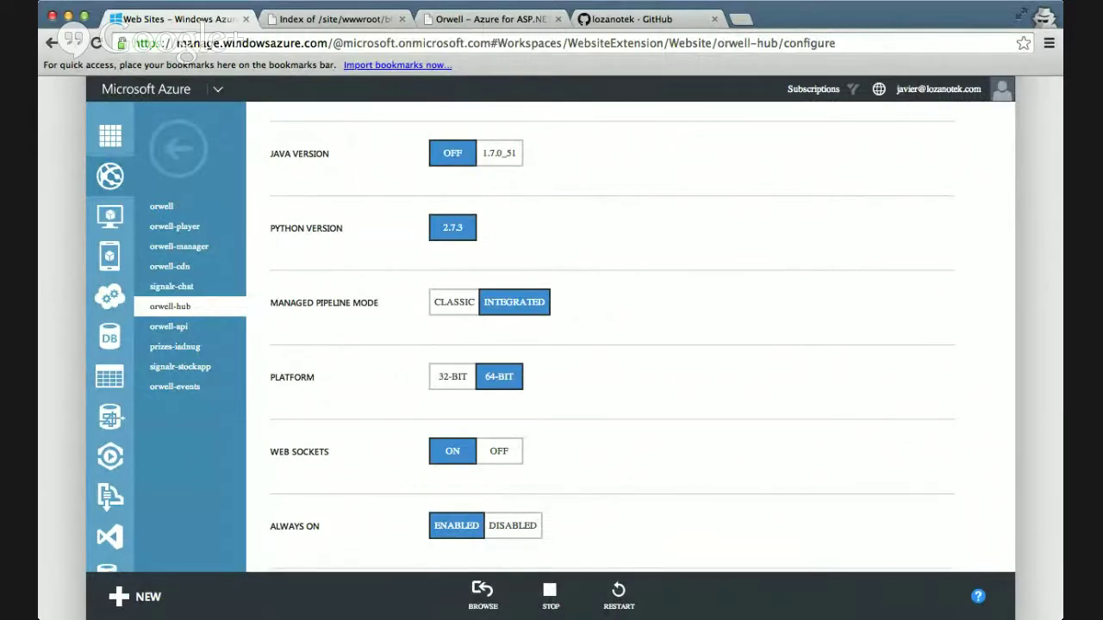
scroll(603, 345, "down", 2)
scroll(603, 345, "up", 4)
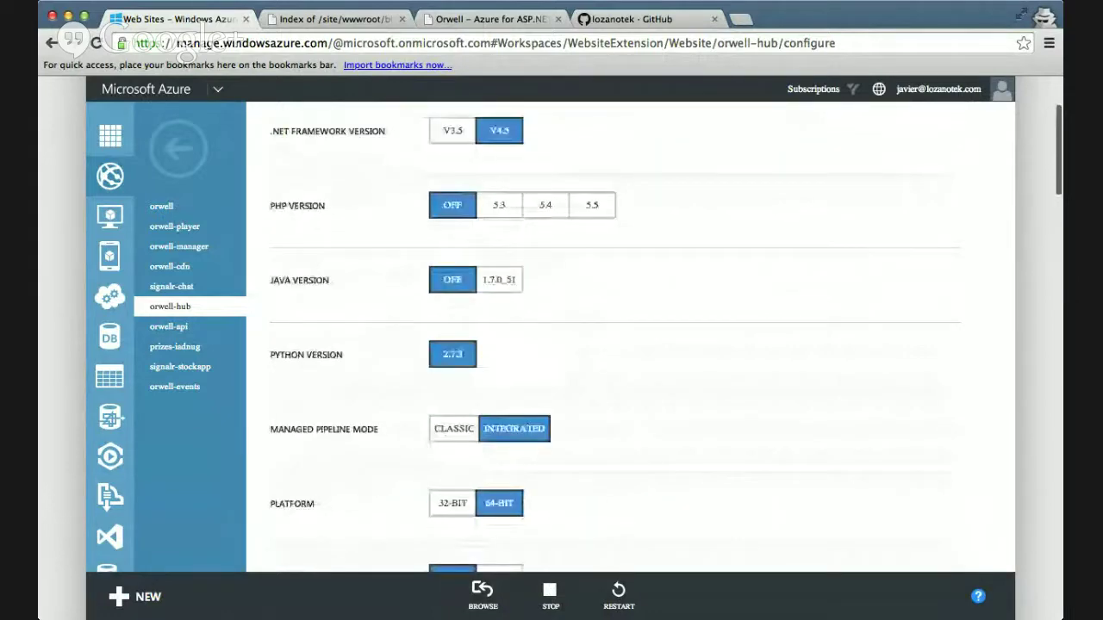
- Check the live Orwell site, and review the configuration settings of the orwell-hub and prizes-iadnug web sites in the Azure portal
key("super+3")
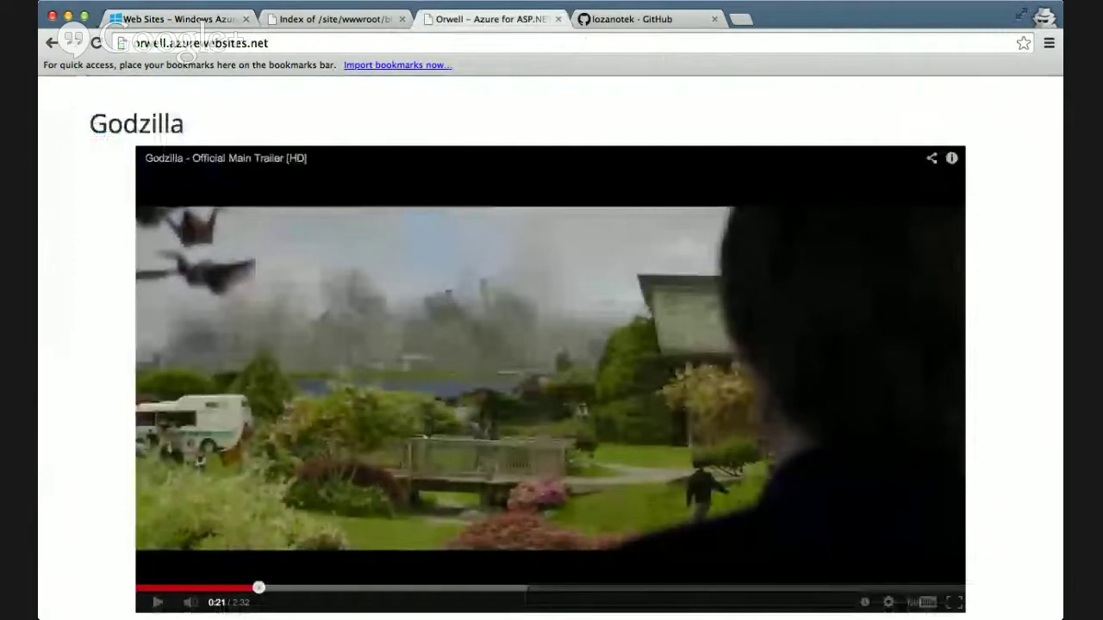
left_click(228, 18)
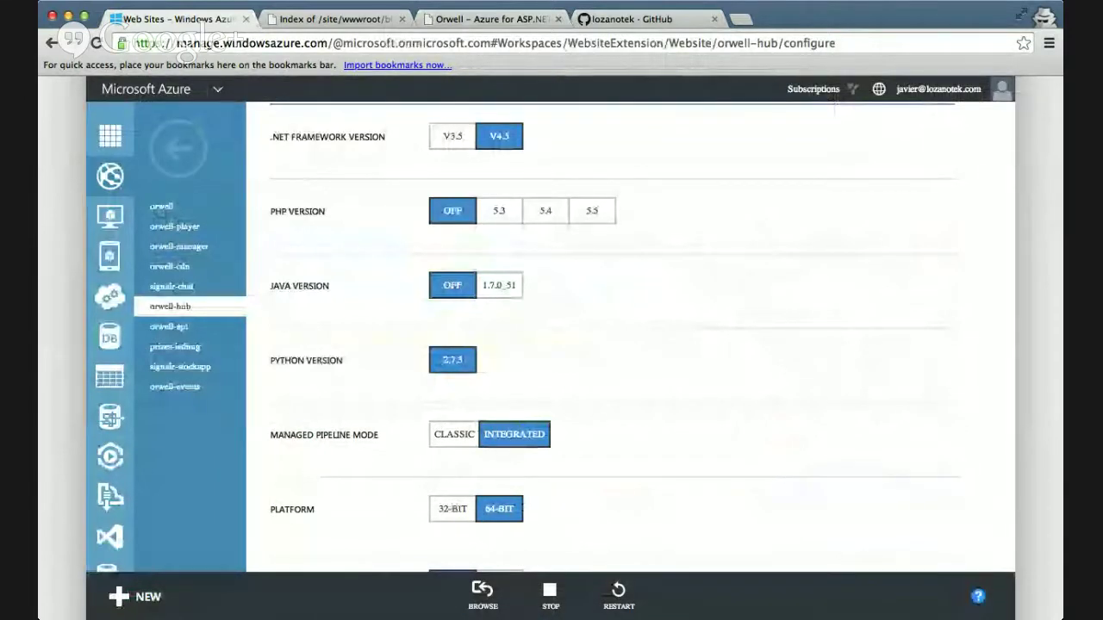
scroll(603, 336, "down", 2)
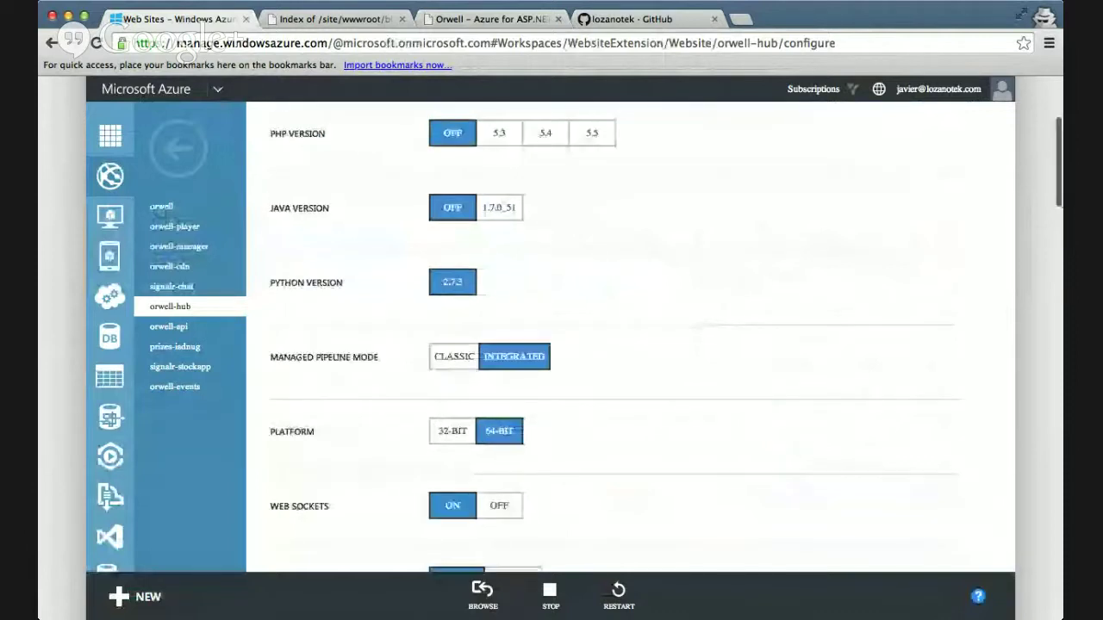
scroll(603, 336, "down", 1)
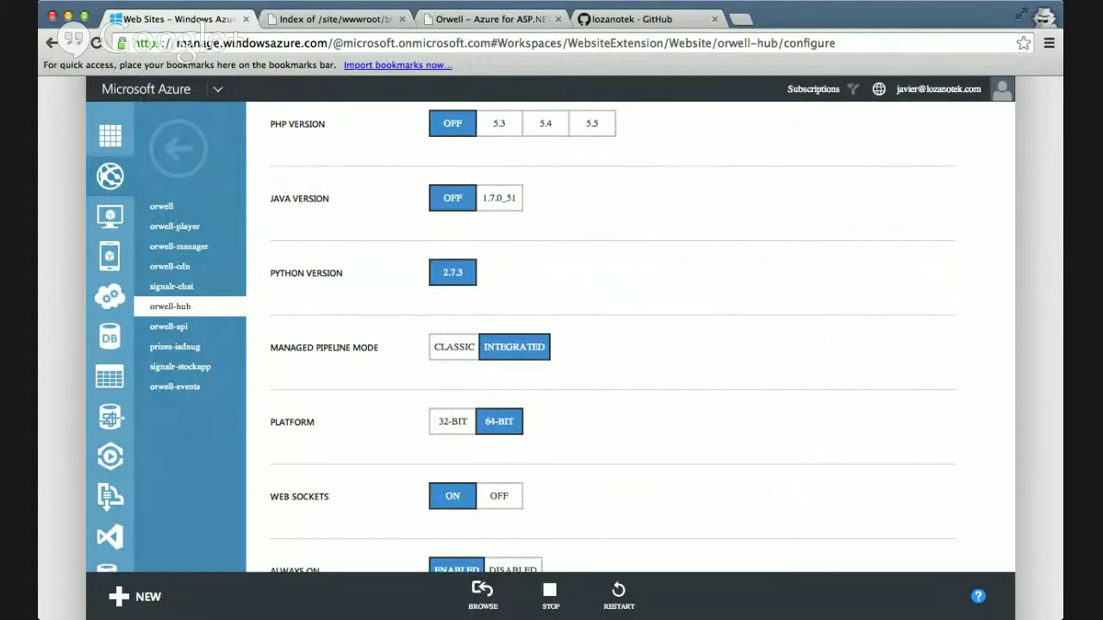
scroll(603, 344, "down", 3)
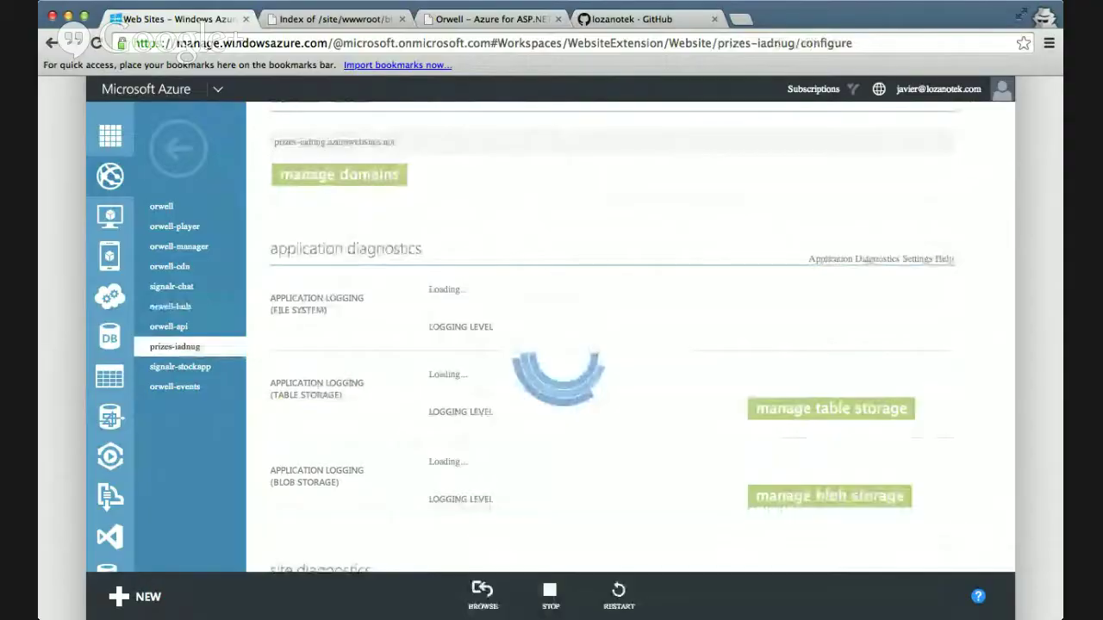
scroll(524, 365, "down", 5)
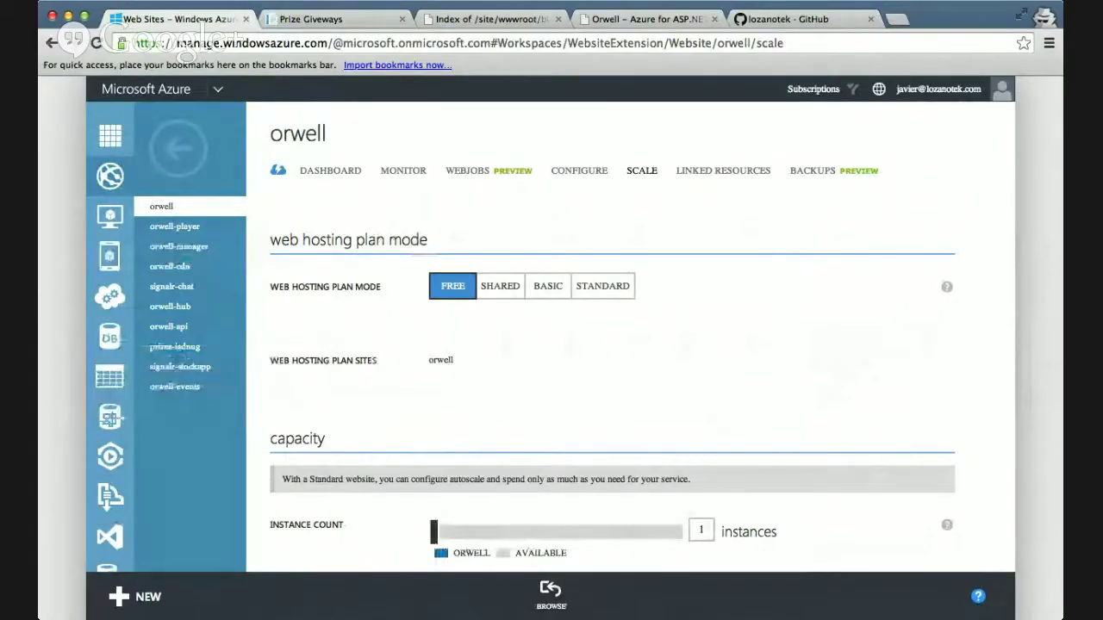
- Set orwell's web hosting plan mode to Standard, with the Small (1 core, 1.75 GB Memory) instance size and 10 instances
scroll(603, 258, "down", 2)
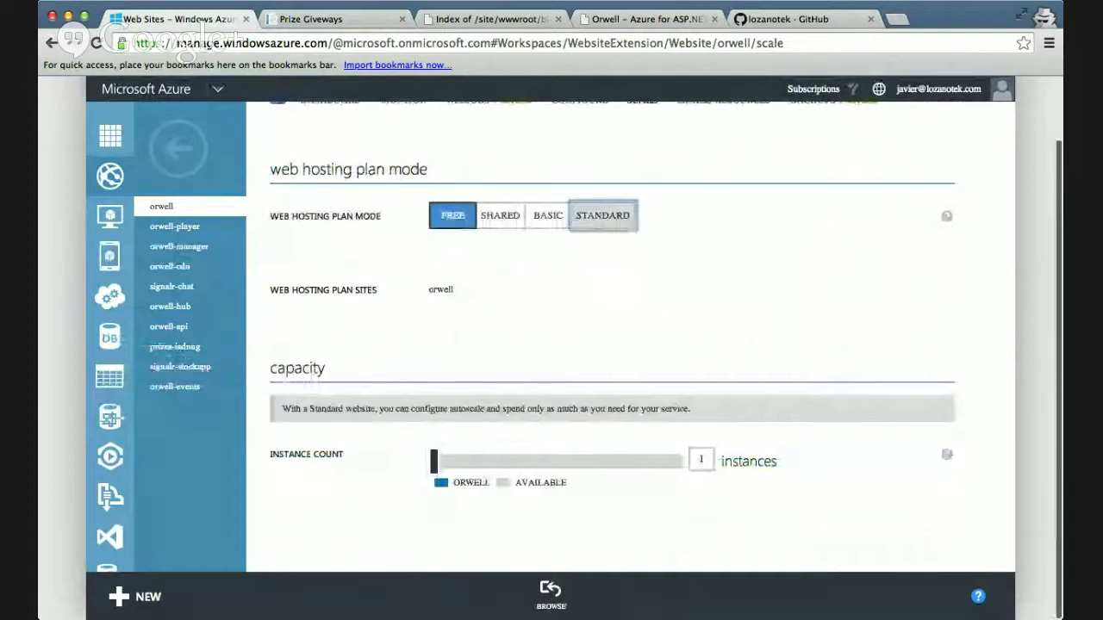
left_click(603, 215)
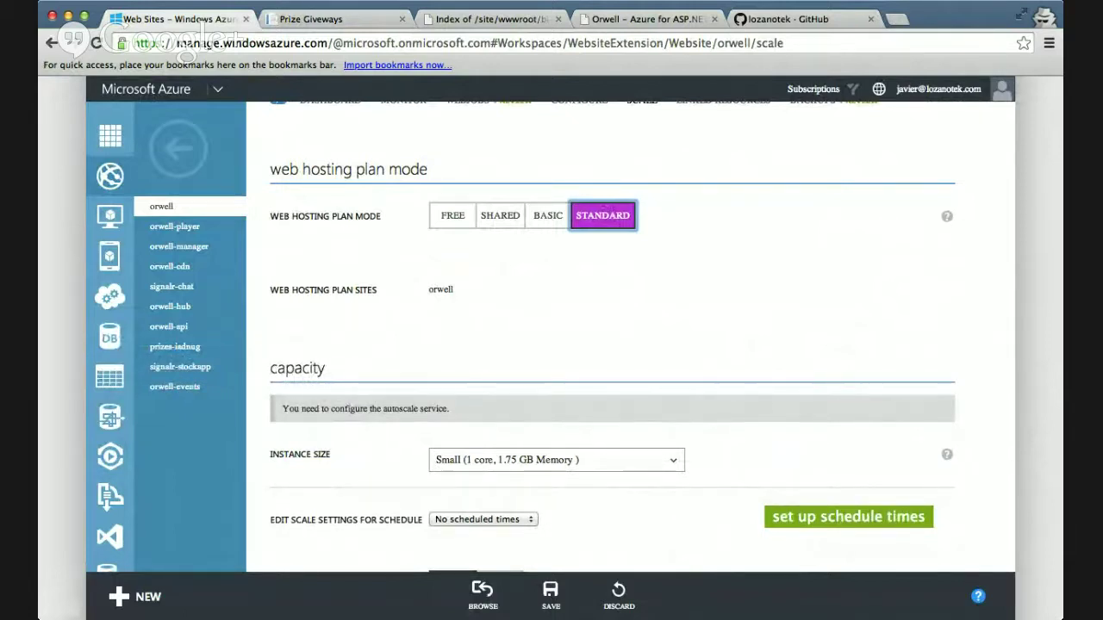
scroll(603, 336, "down", 3)
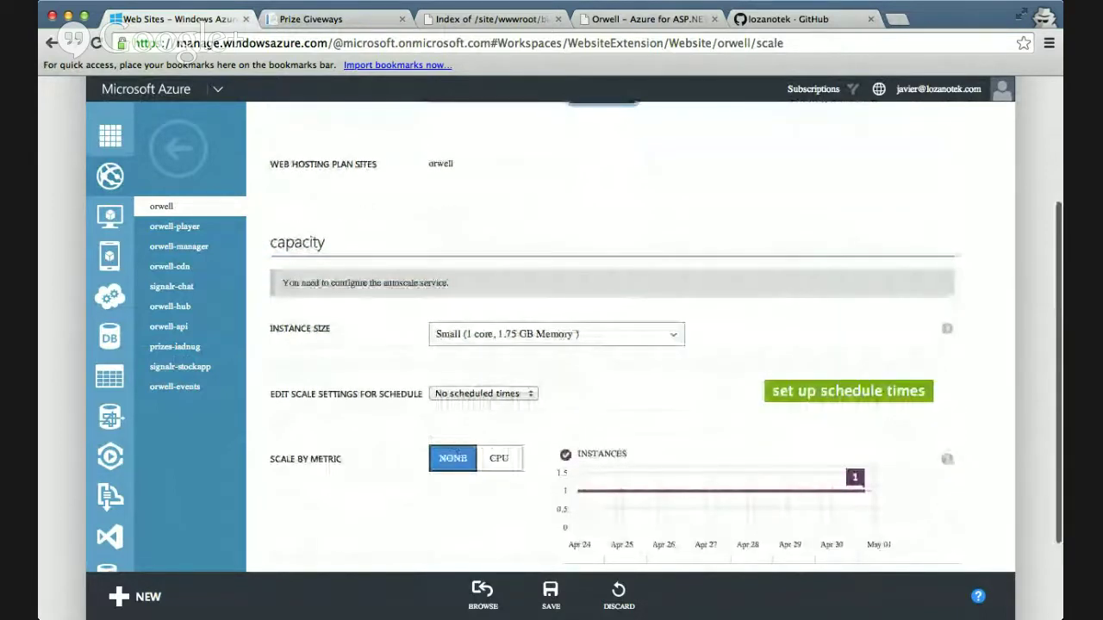
left_click(556, 335)
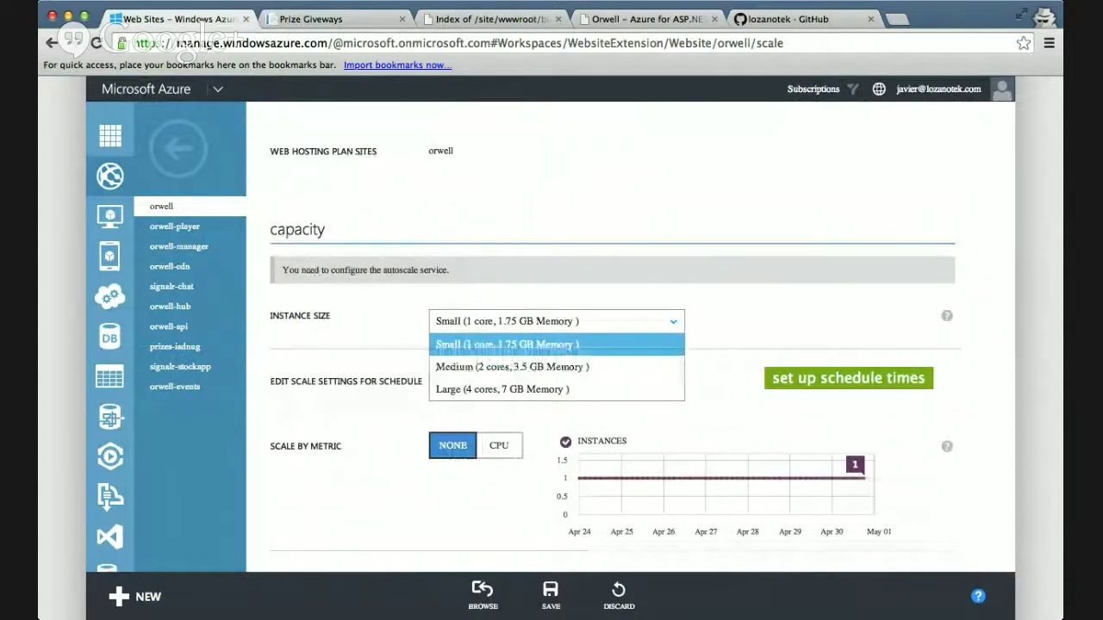
key("Return")
scroll(603, 345, "down", 3)
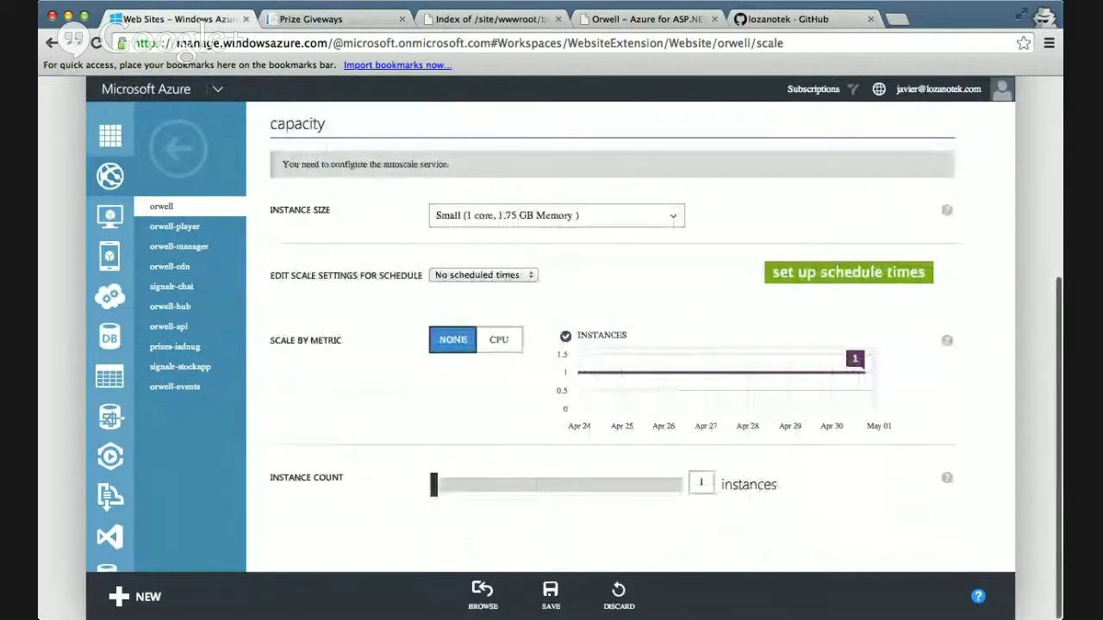
left_click_drag(434, 484, 682, 485)
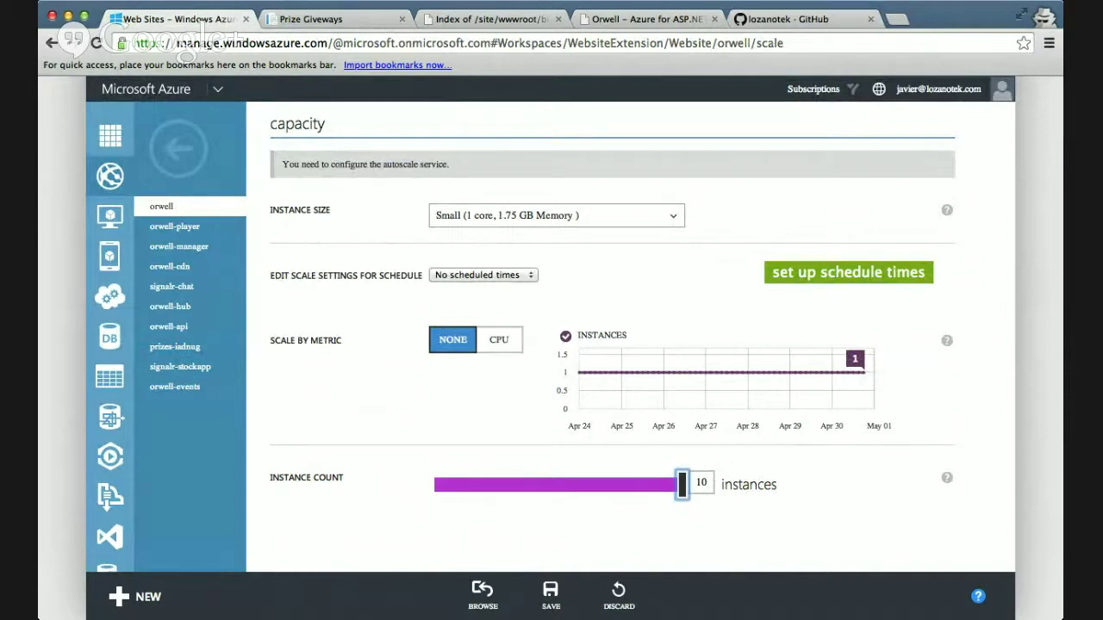
- Scale orwell by CPU with 1 to 6 instances and a 31 to 64 percent target, and open the schedule times setup
left_click(499, 339)
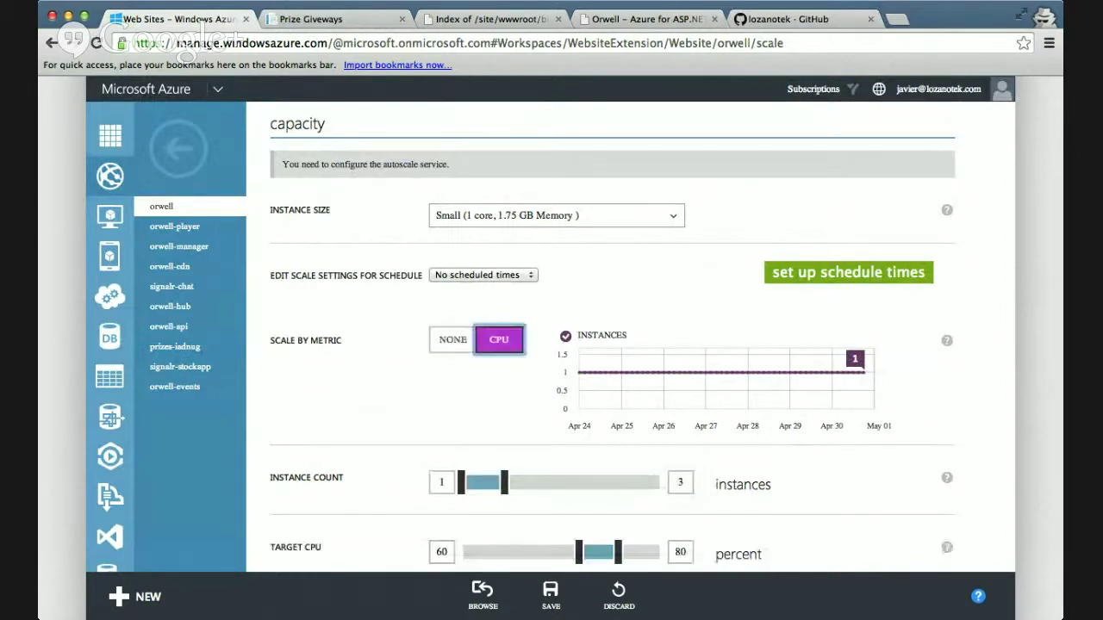
scroll(603, 344, "down", 2)
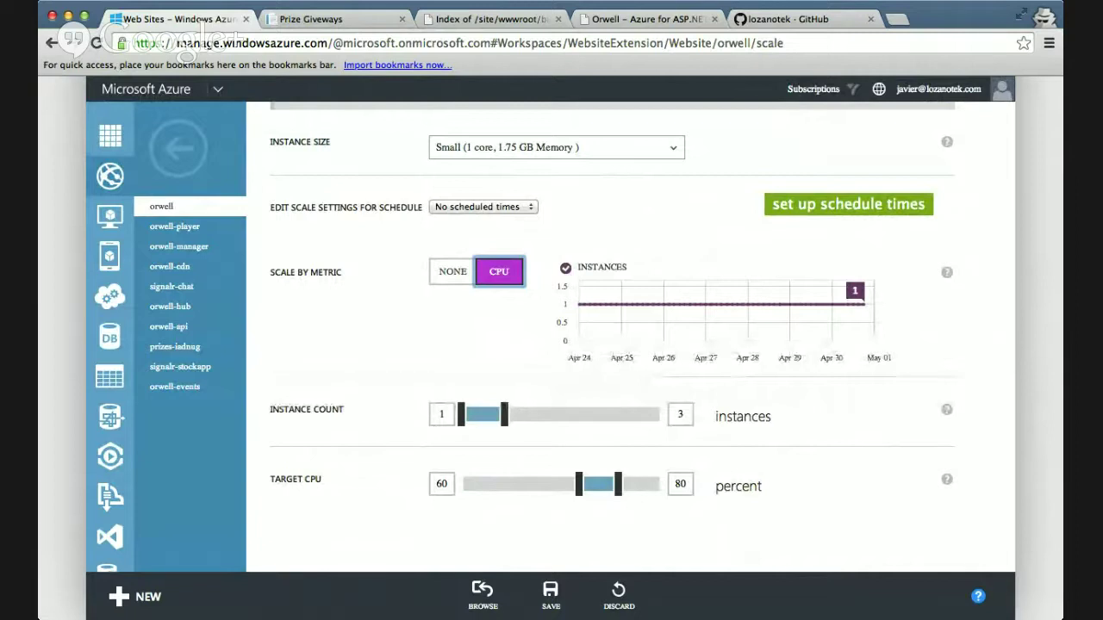
left_click_drag(505, 414, 570, 414)
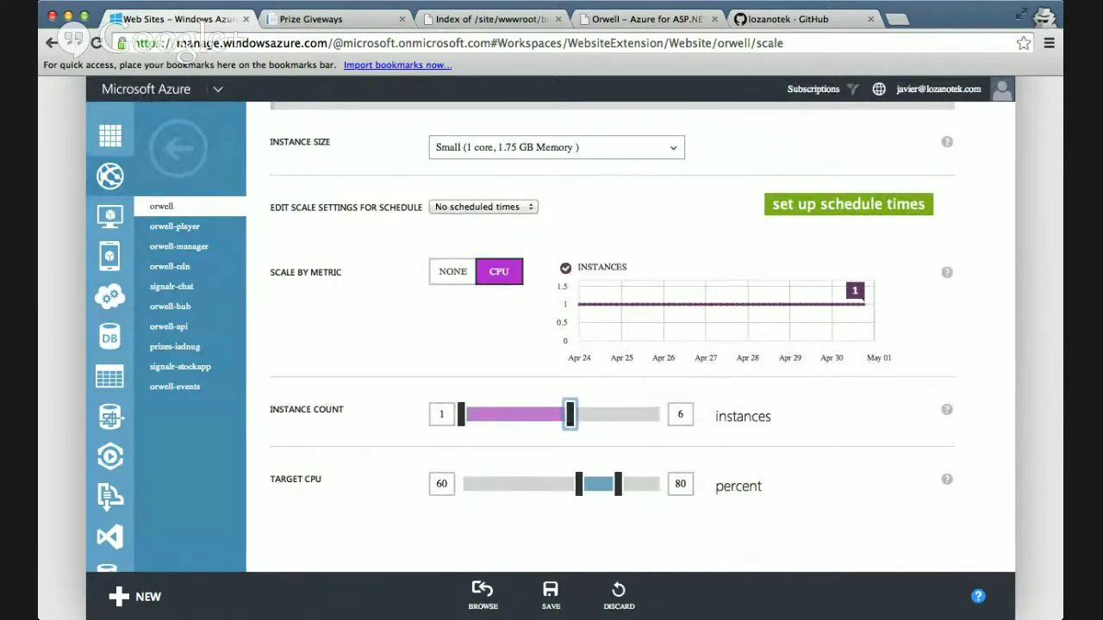
left_click_drag(578, 484, 521, 484)
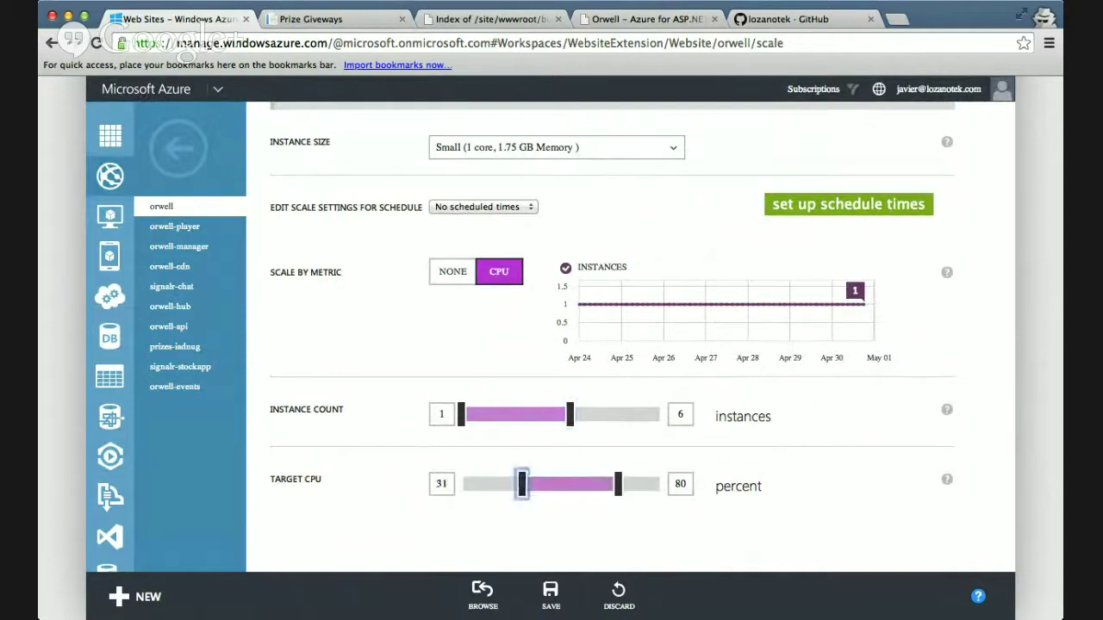
left_click_drag(618, 485, 587, 484)
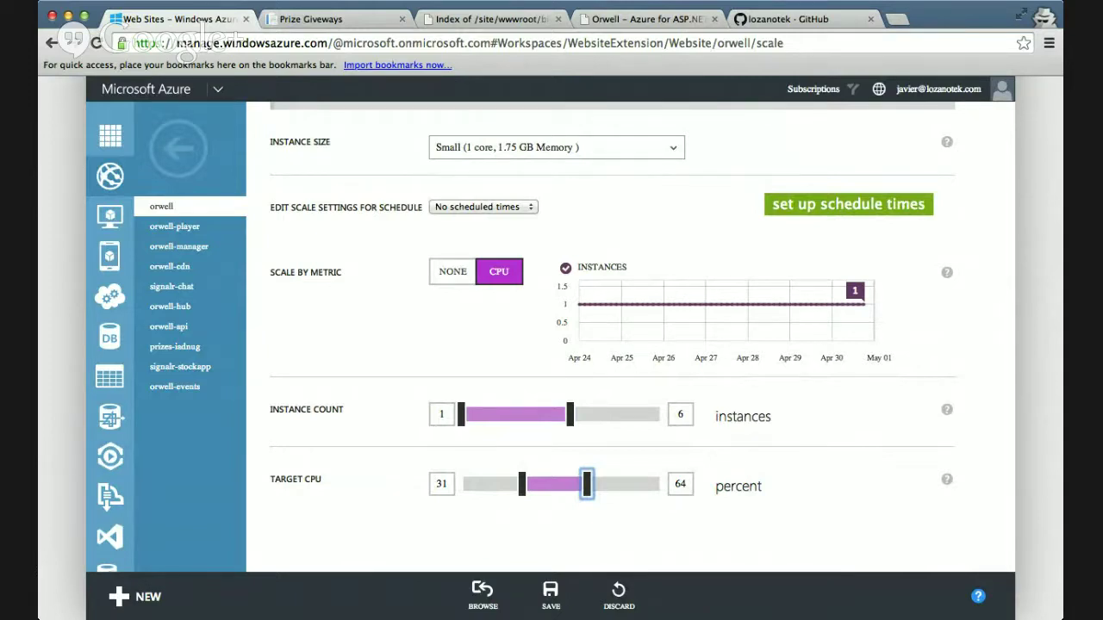
left_click(482, 206)
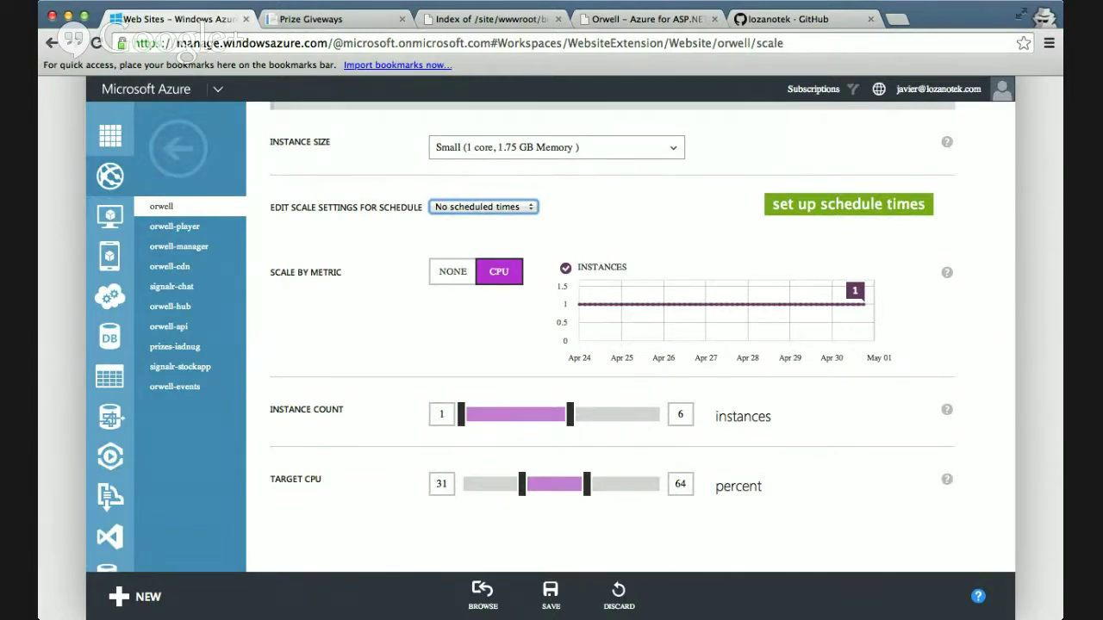
left_click(848, 204)
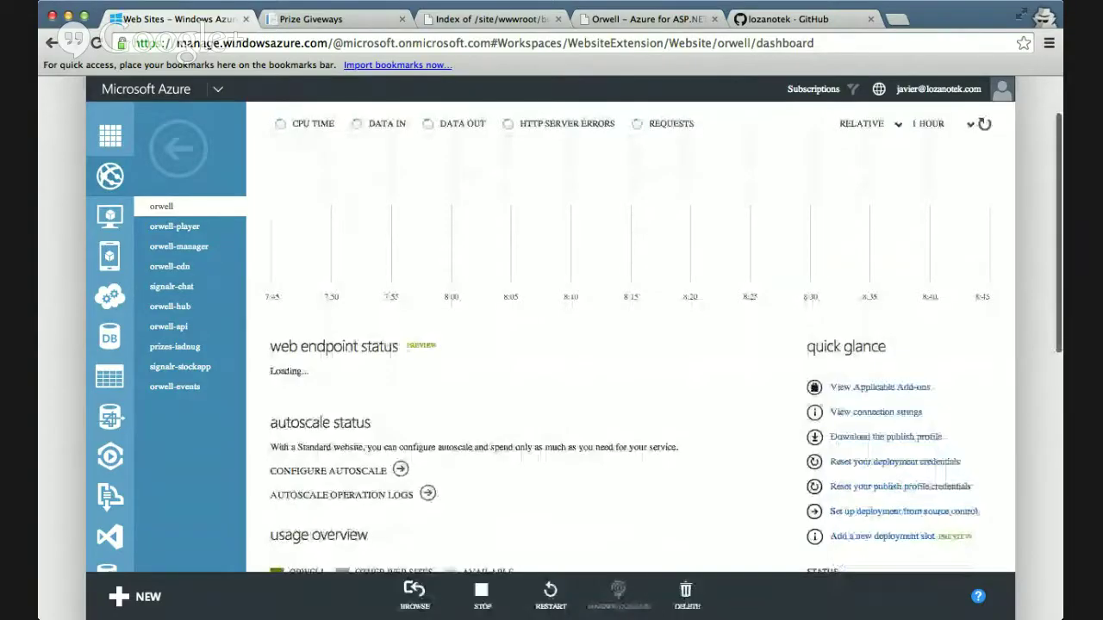
- Create a Traffic Manager profile with the DNS prefix orwell and the Performance load balancing method
scroll(435, 407, "down", 3)
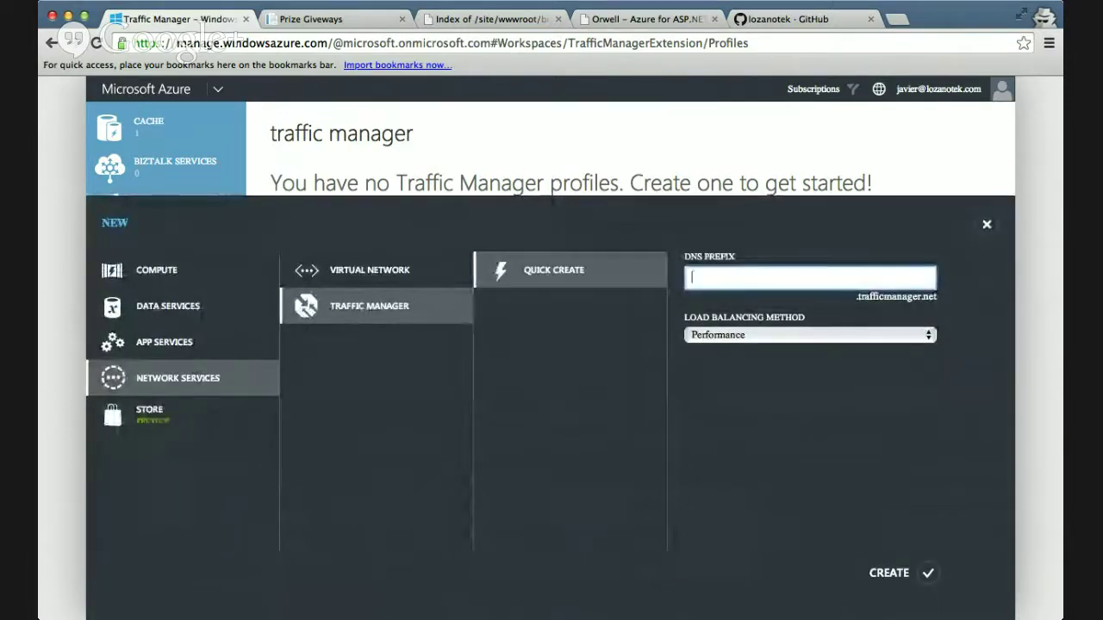
type("orwell")
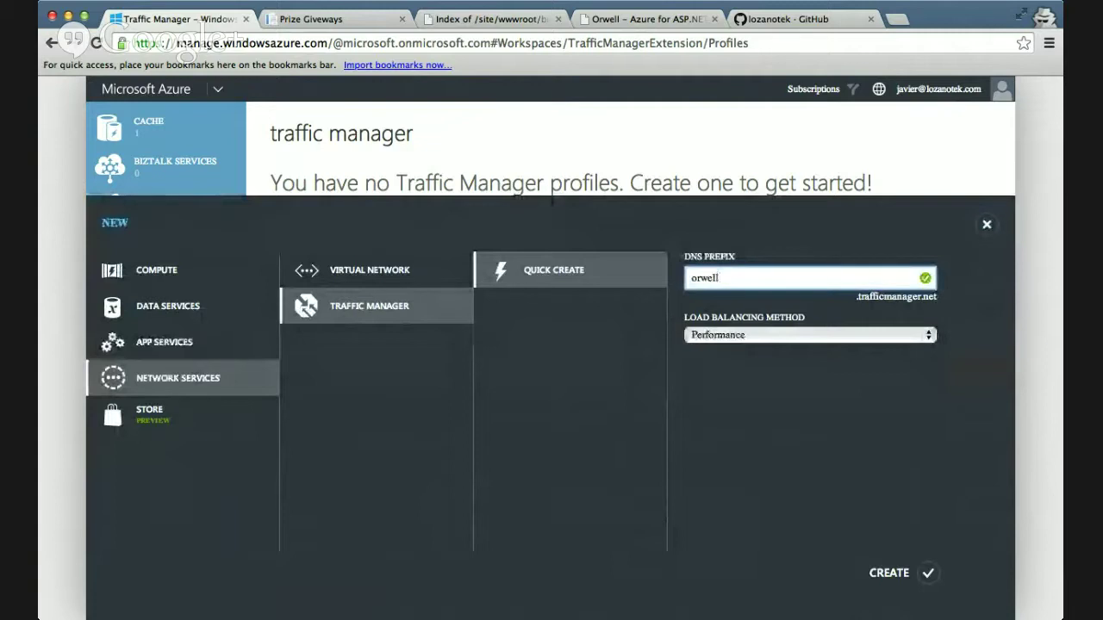
key("Tab")
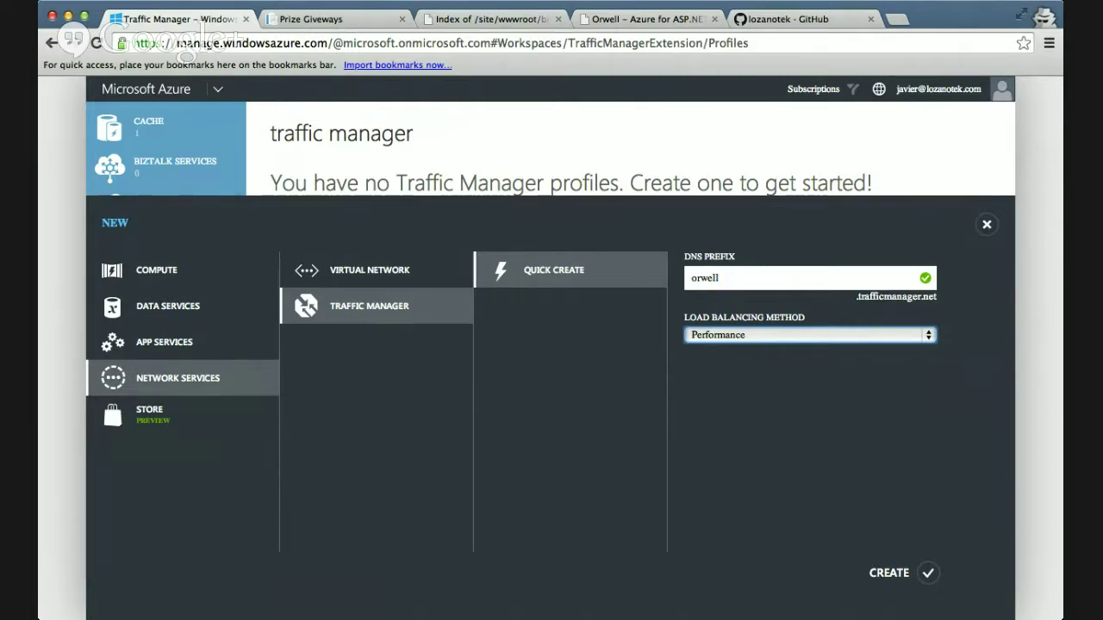
left_click(927, 573)
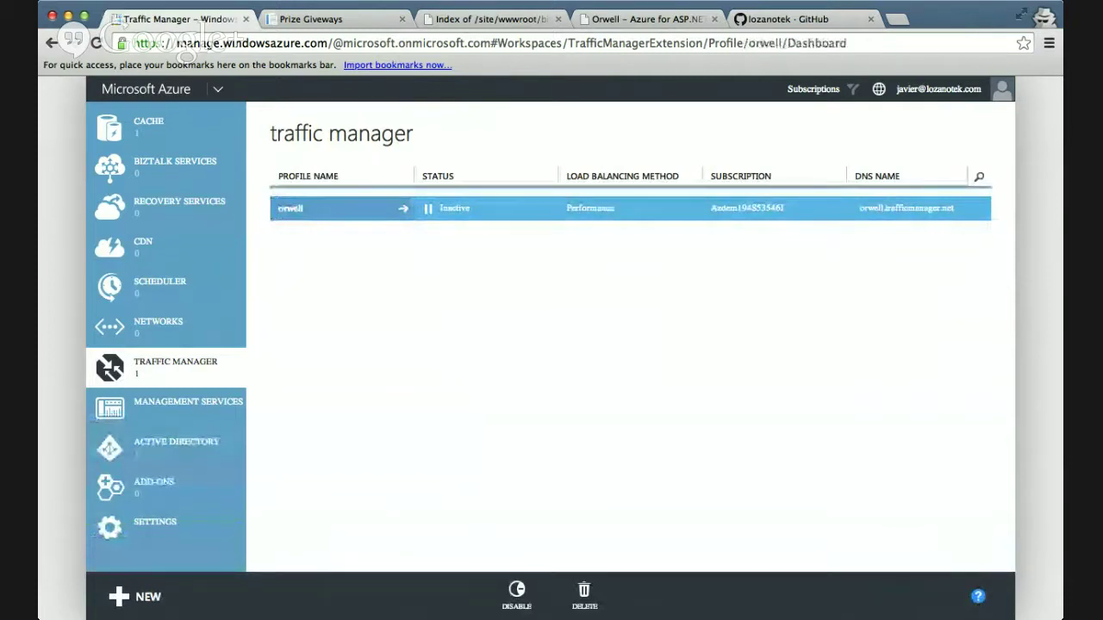
- Open the service endpoint selection for the orwell Traffic Manager profile and look through the available service types
left_click(408, 170)
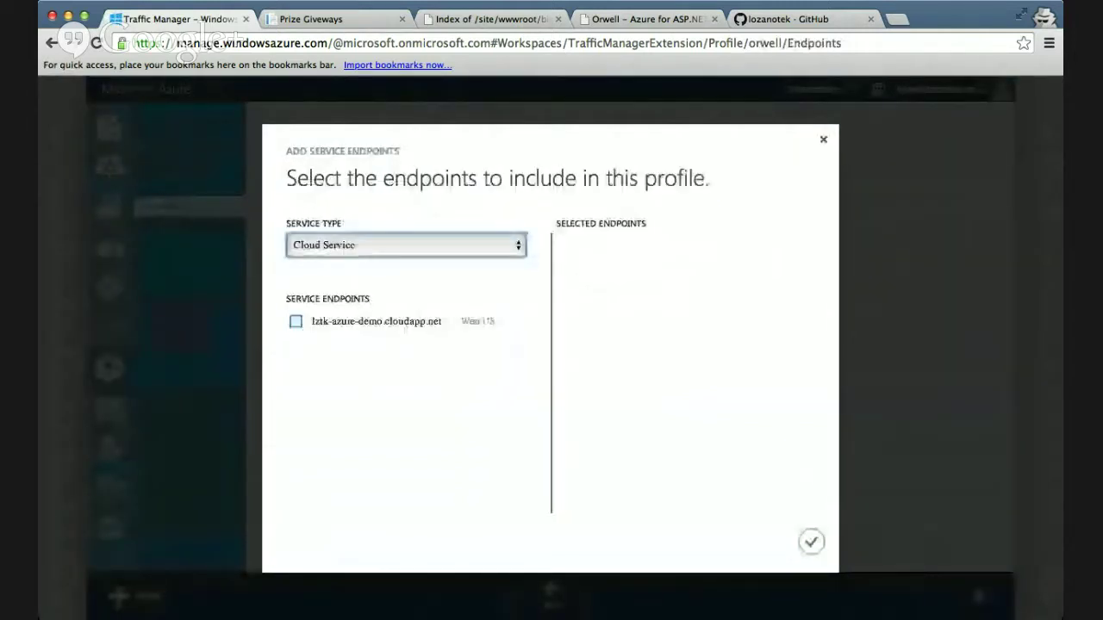
key("Down")
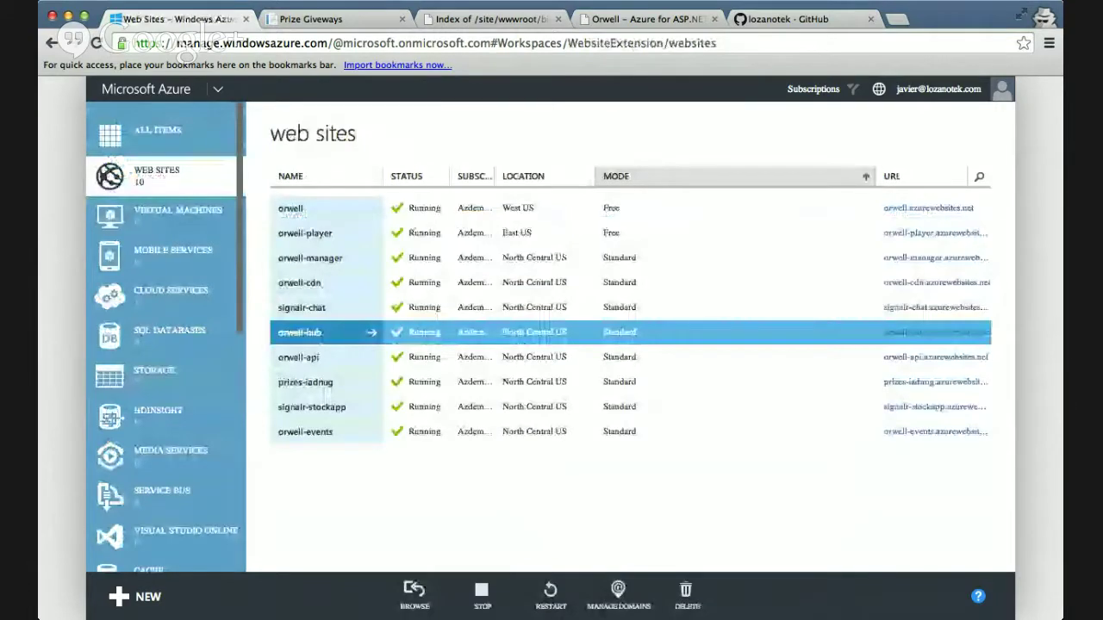
- Quick-create a web site with the URL codecast-demo on the DefaultServerFarm (North Central US, Standard) hosting plan
left_click(129, 596)
left_click(155, 269)
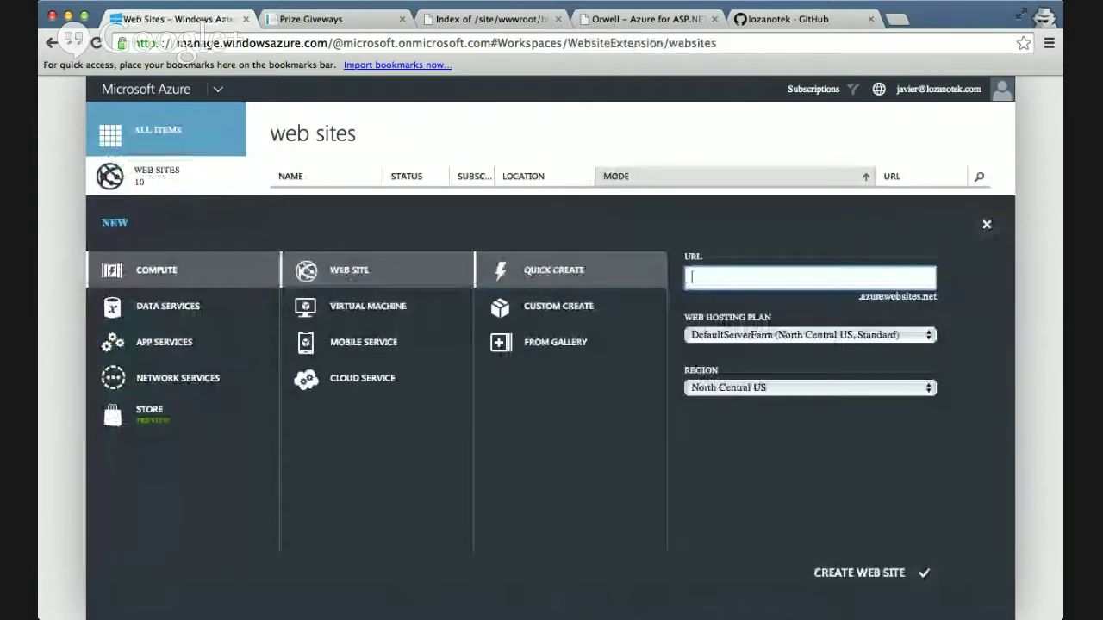
type("code")
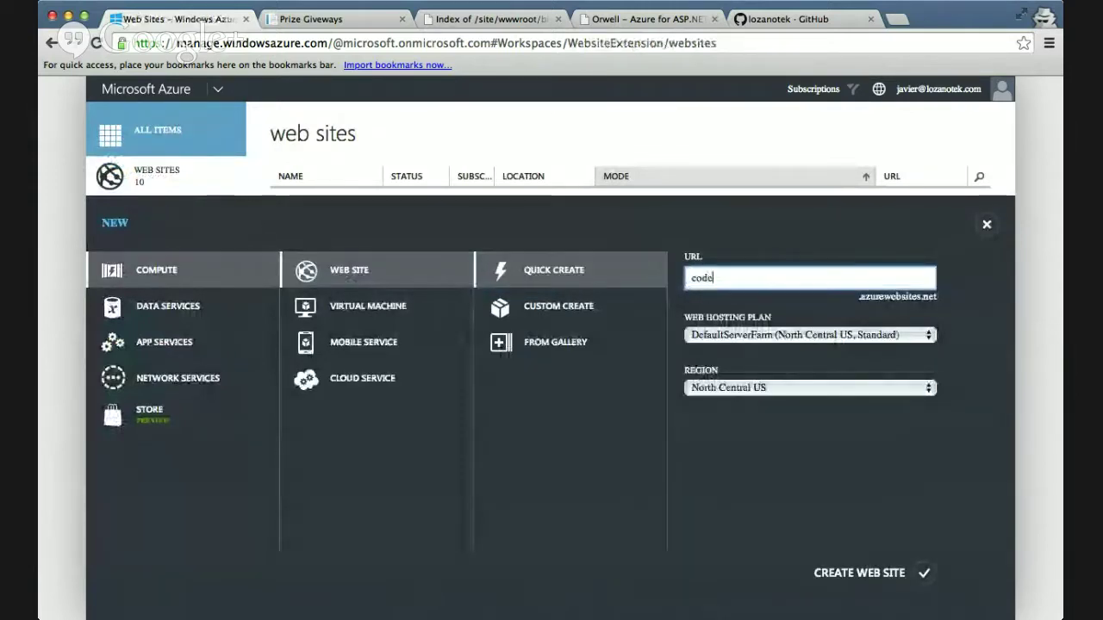
type("cast")
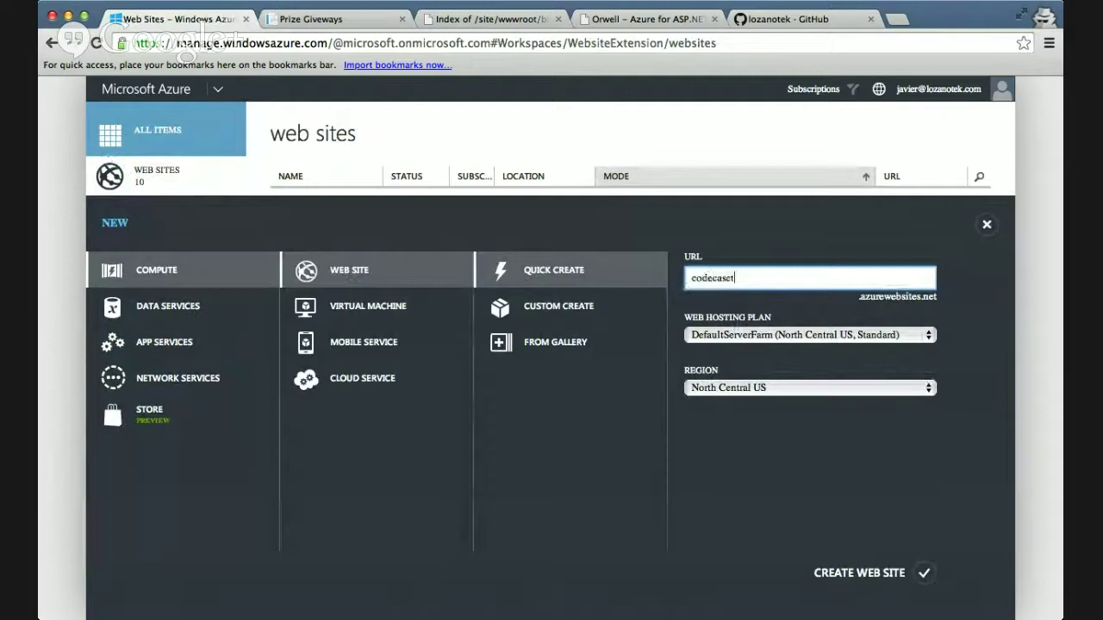
type("-demo")
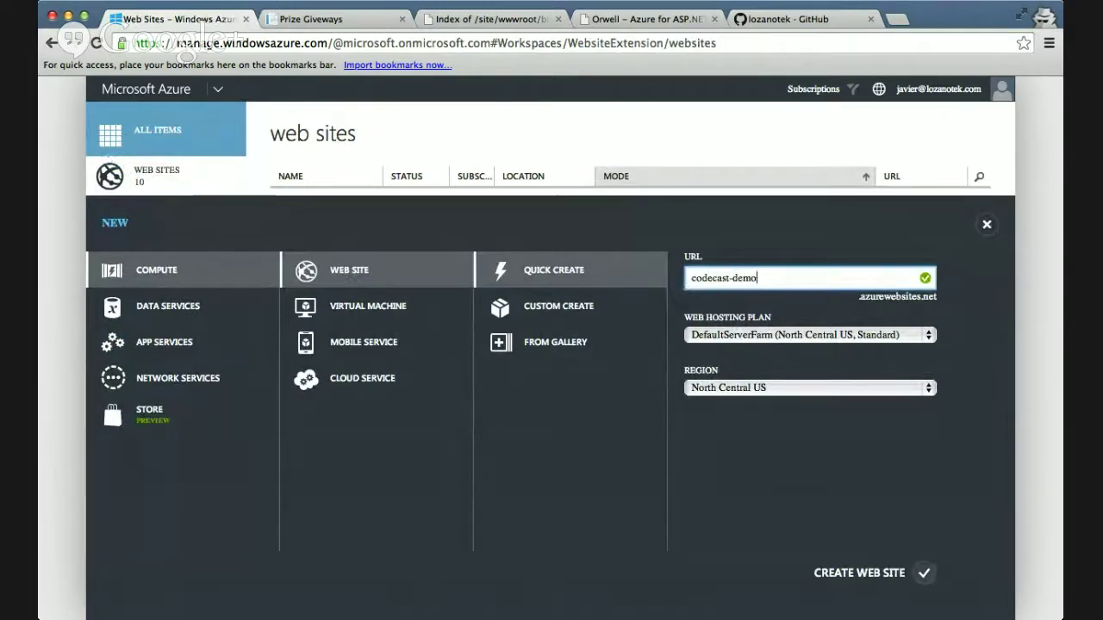
left_click(862, 573)
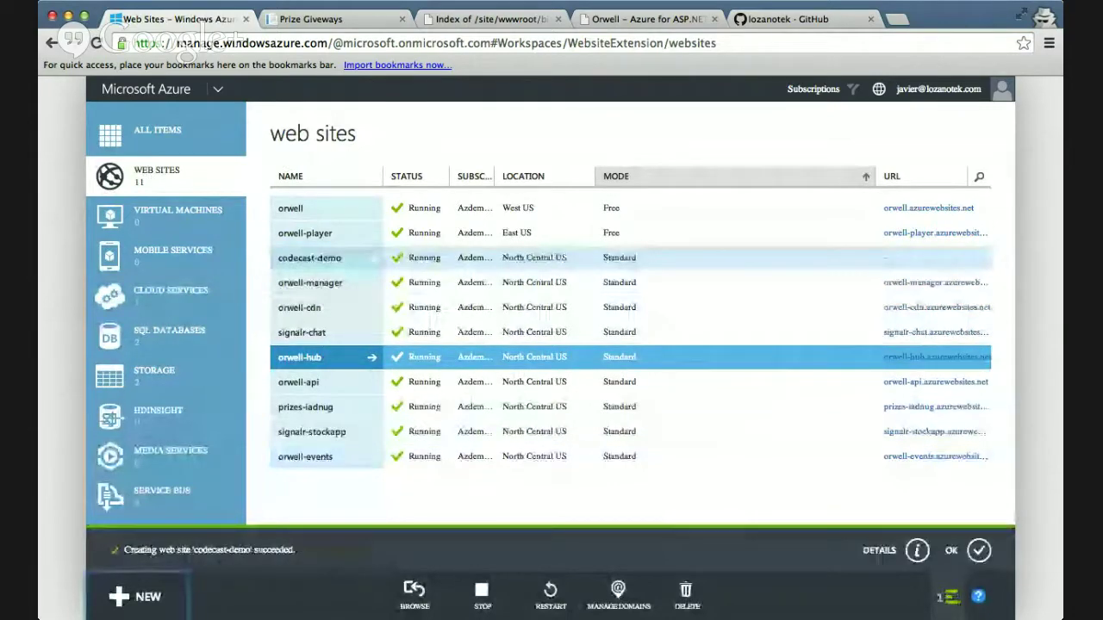
- Open the codecast-demo dashboard and review its usage overview, quick glance links, and FTP and deployment details
left_click(309, 257)
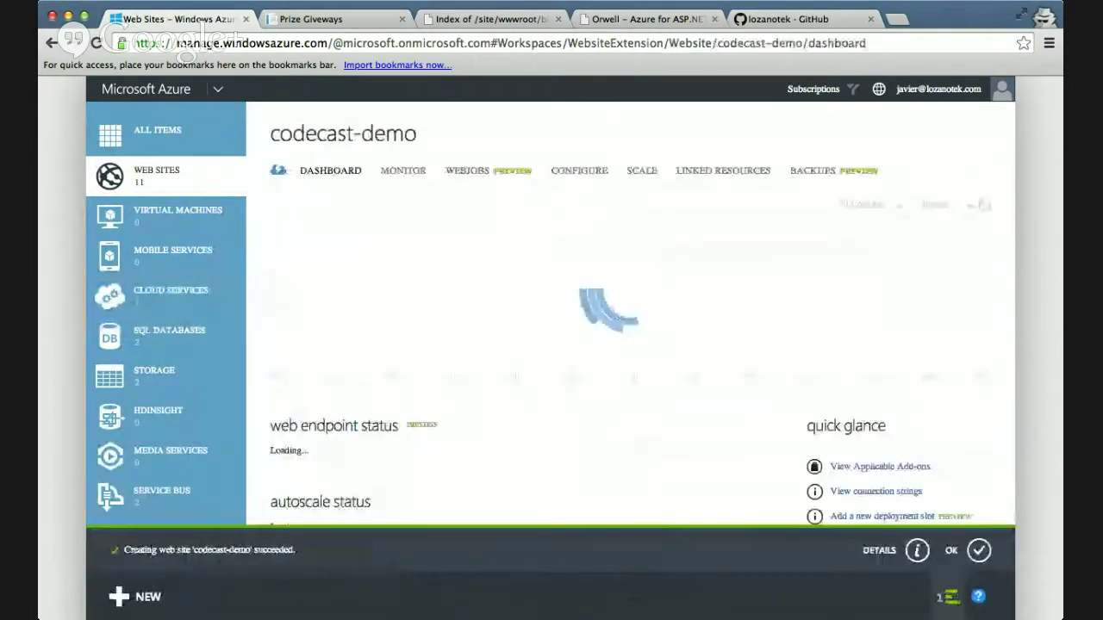
scroll(629, 310, "down", 3)
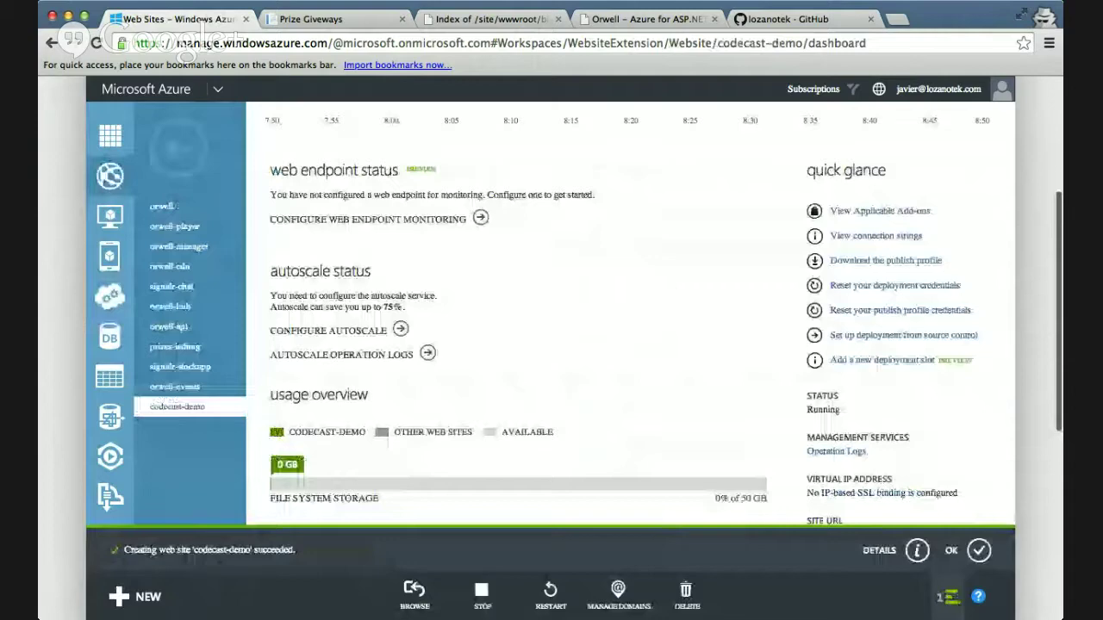
scroll(629, 336, "down", 4)
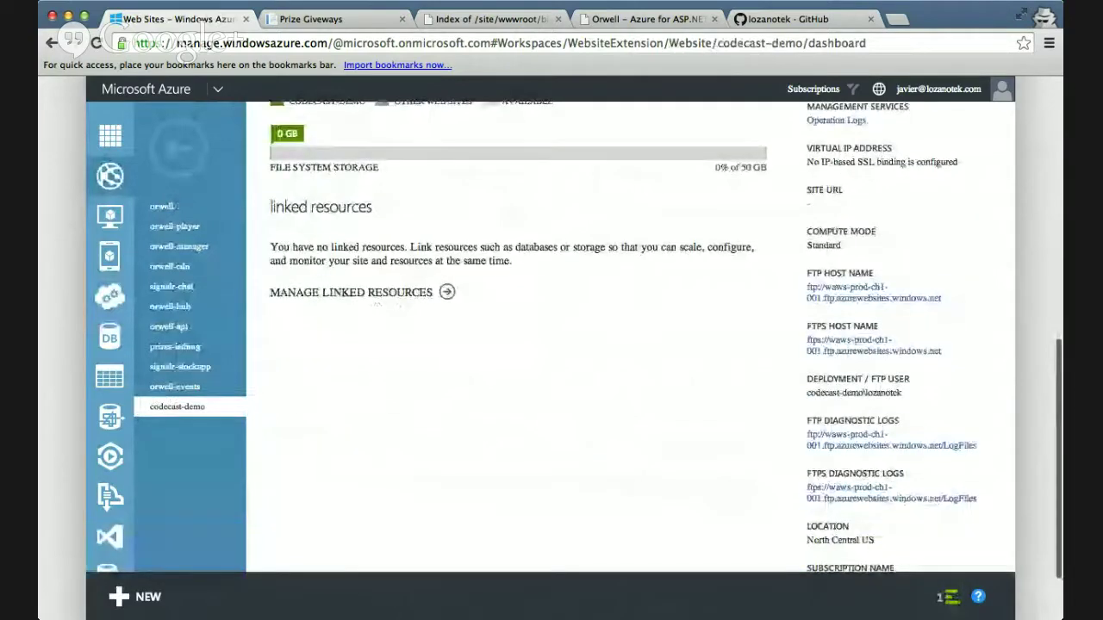
scroll(517, 336, "up", 1)
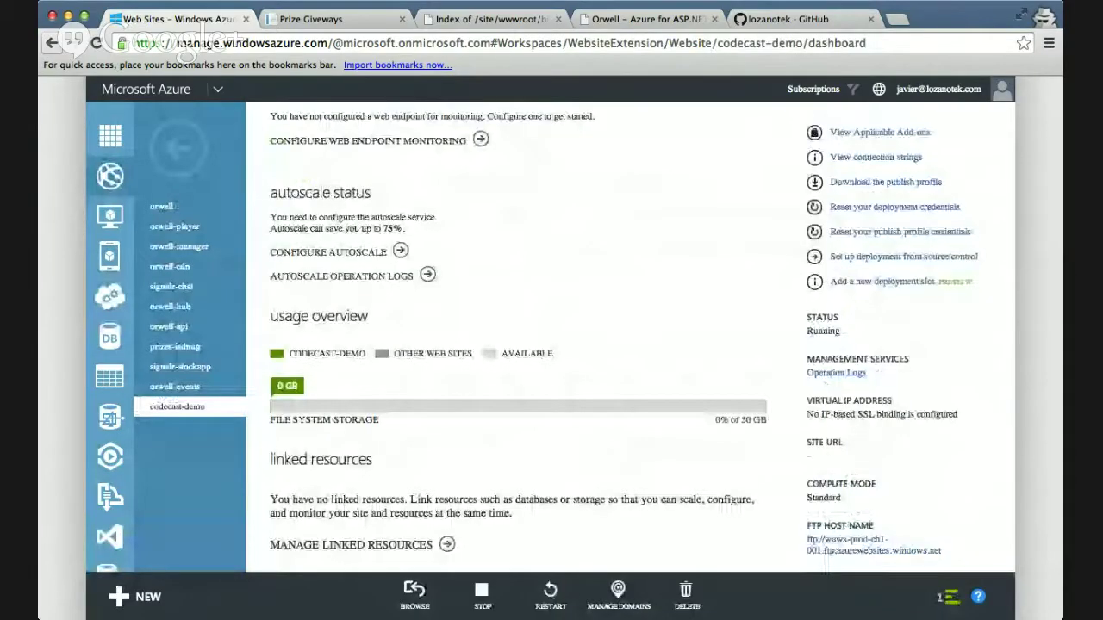
scroll(551, 345, "down", 5)
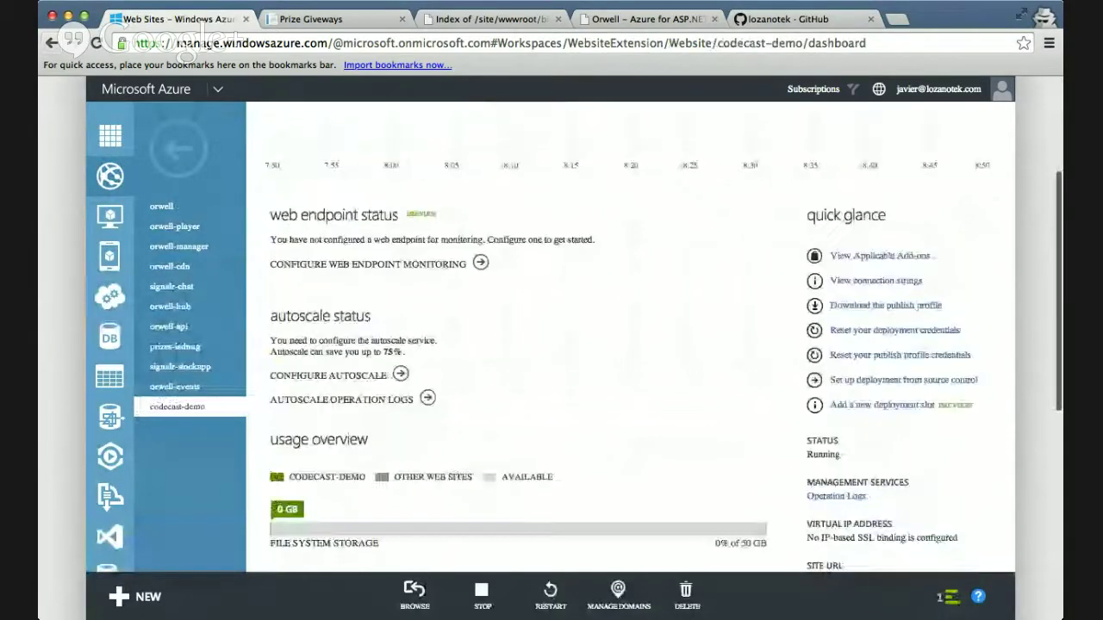
- Copy the codecast-demo site name from its dashboard and open codecast-demo.azurewebsites.net in a new browser tab
scroll(551, 344, "down", 1)
scroll(551, 345, "up", 6)
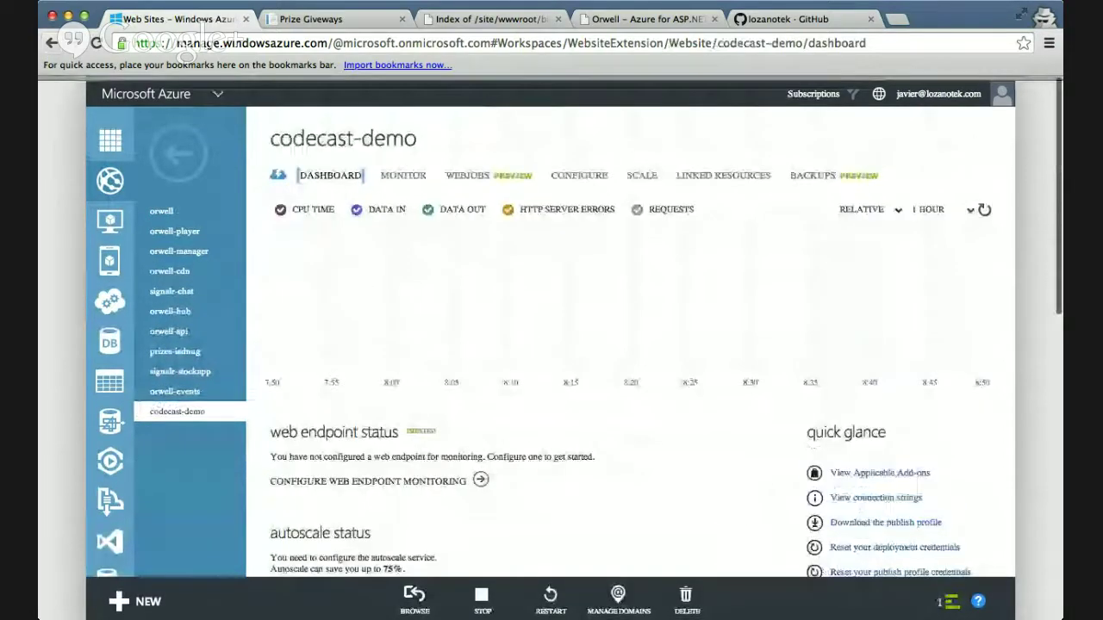
triple_click(379, 138)
key("super+c")
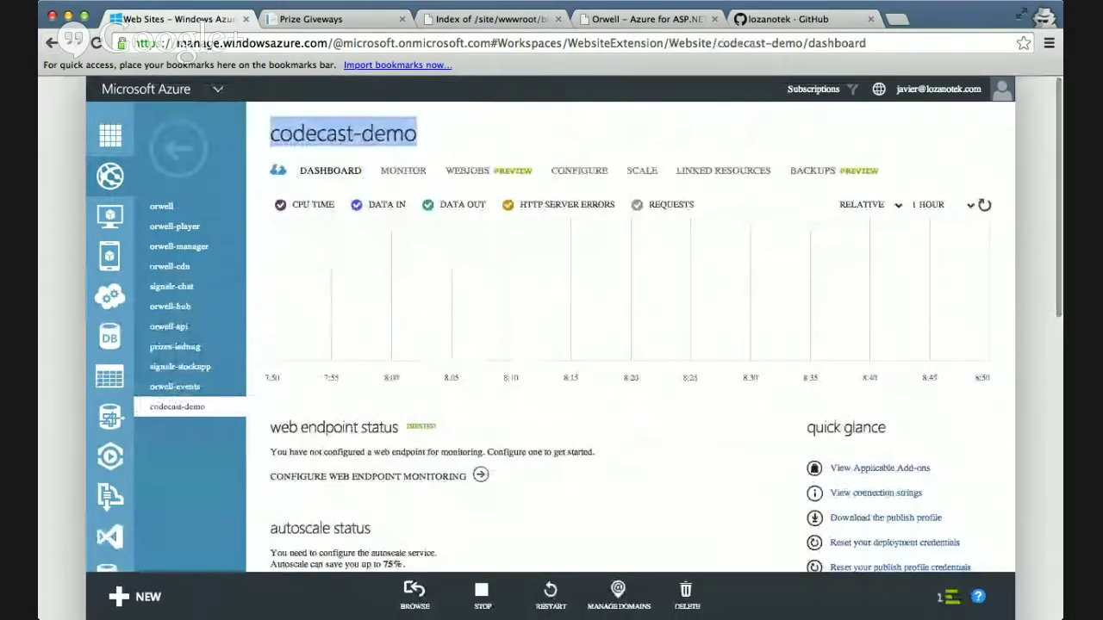
key("super+t")
key("super+v")
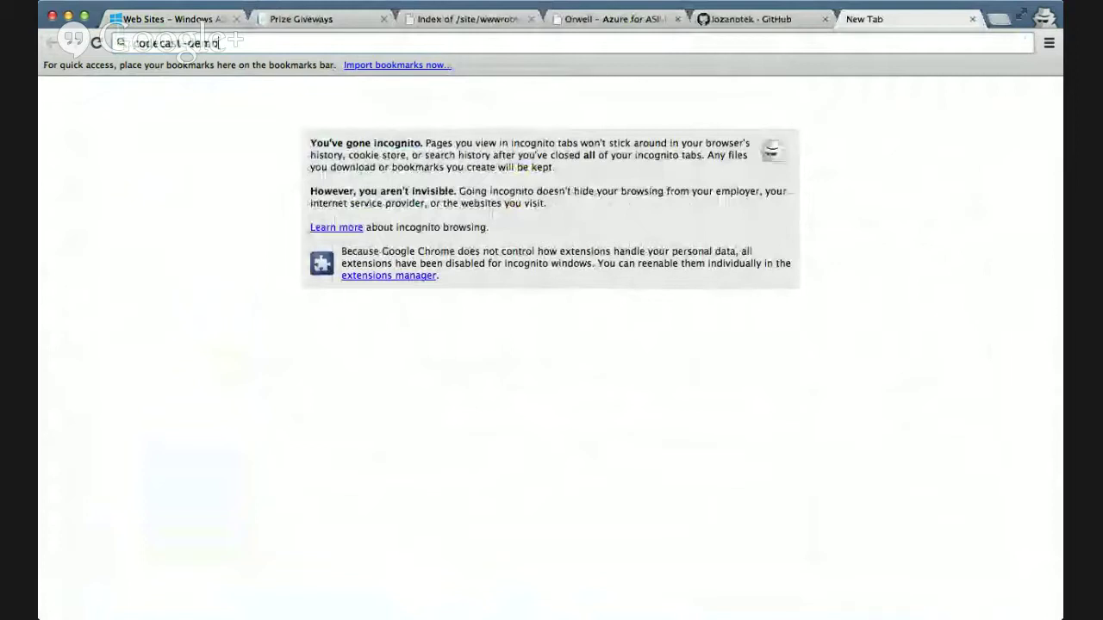
type(".azurewebsites.net")
key("Return")
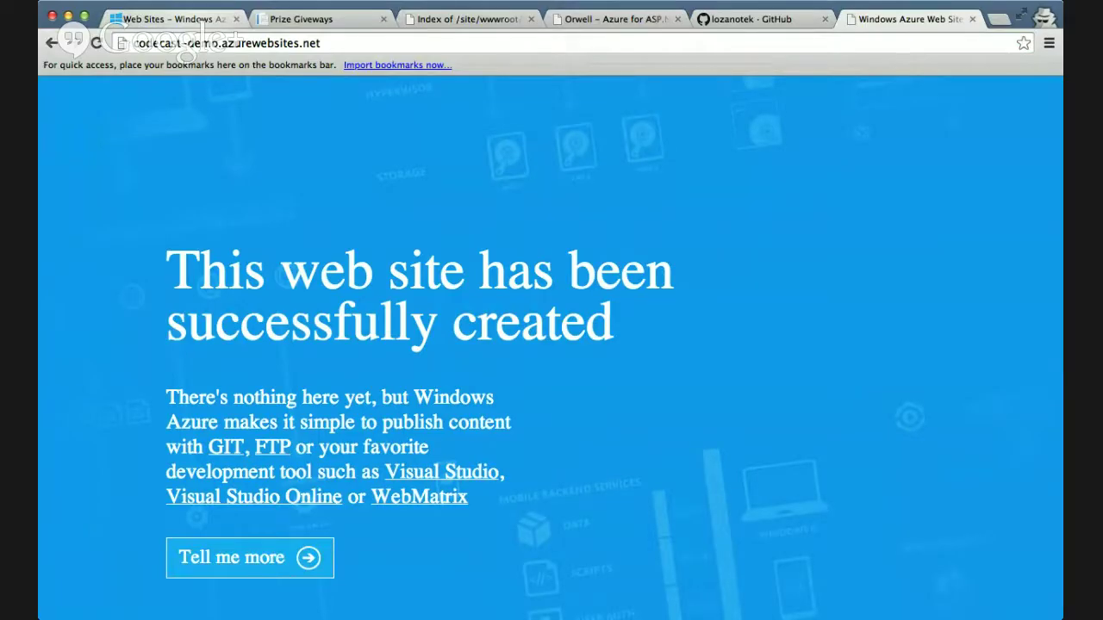
- Switch back to the Azure portal, review the codecast-demo dashboard's usage and site details, and return to the web sites list
key("super+1")
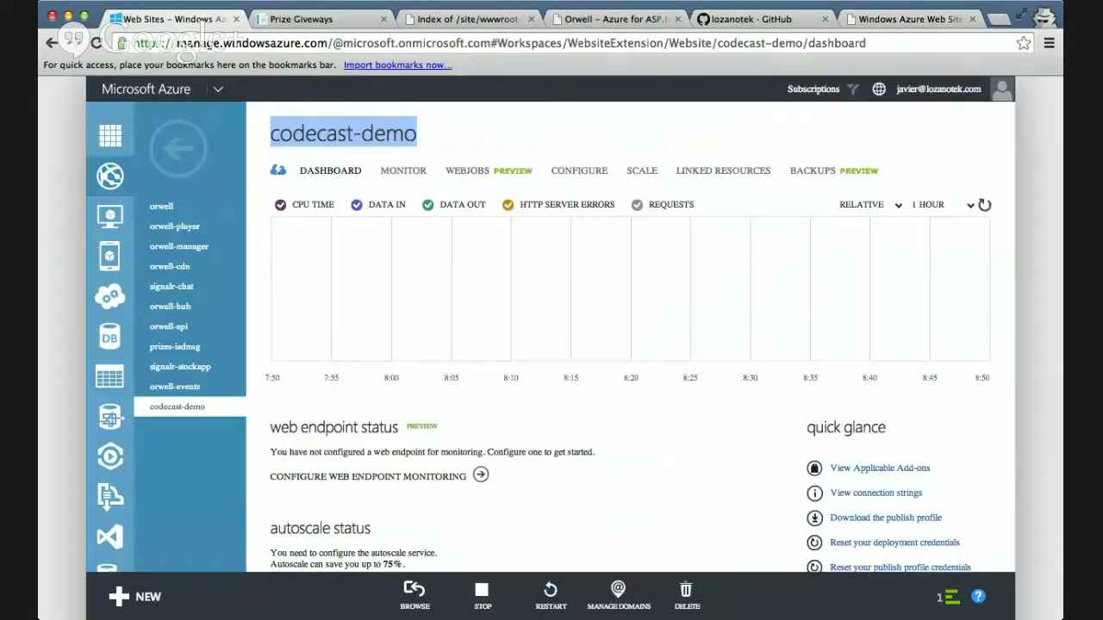
scroll(551, 345, "down", 5)
scroll(551, 344, "down", 3)
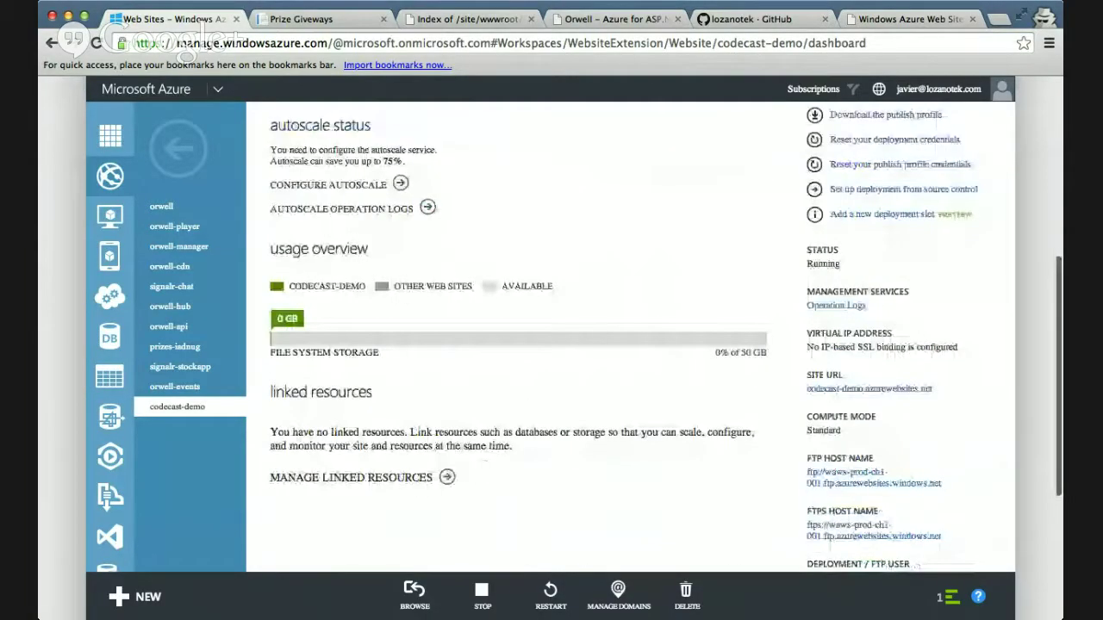
scroll(551, 345, "down", 1)
scroll(551, 344, "up", 2)
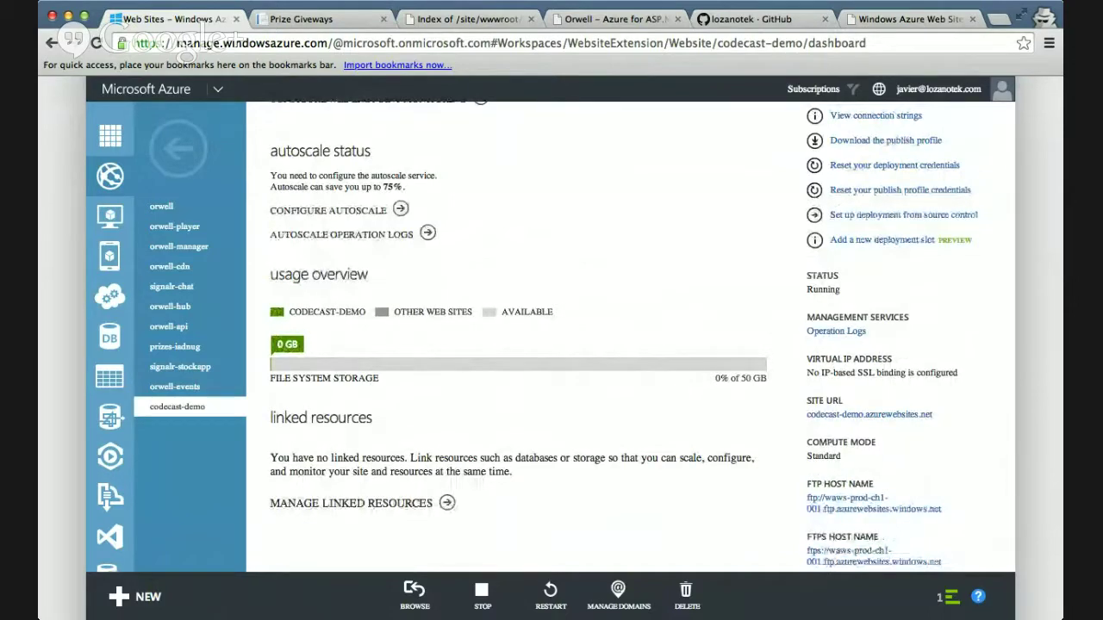
scroll(552, 344, "up", 10)
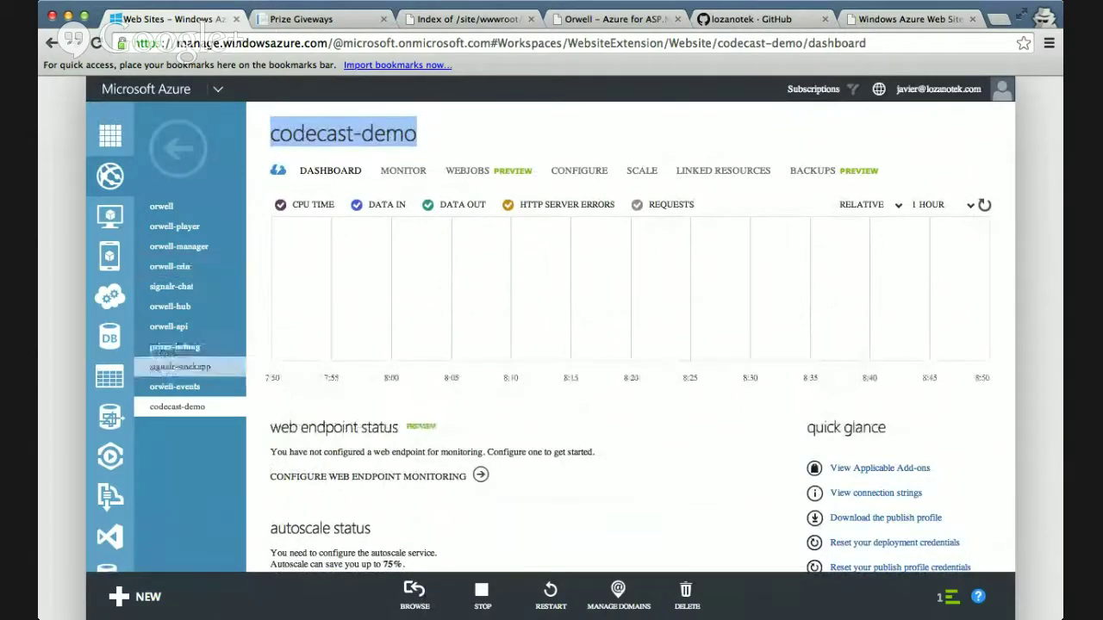
left_click(177, 148)
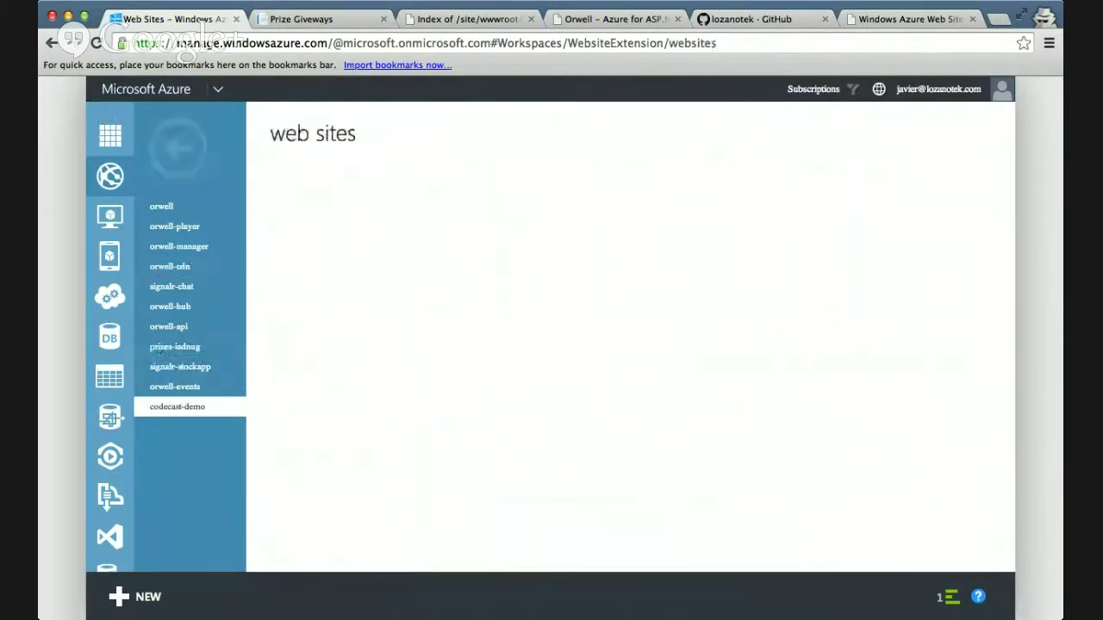